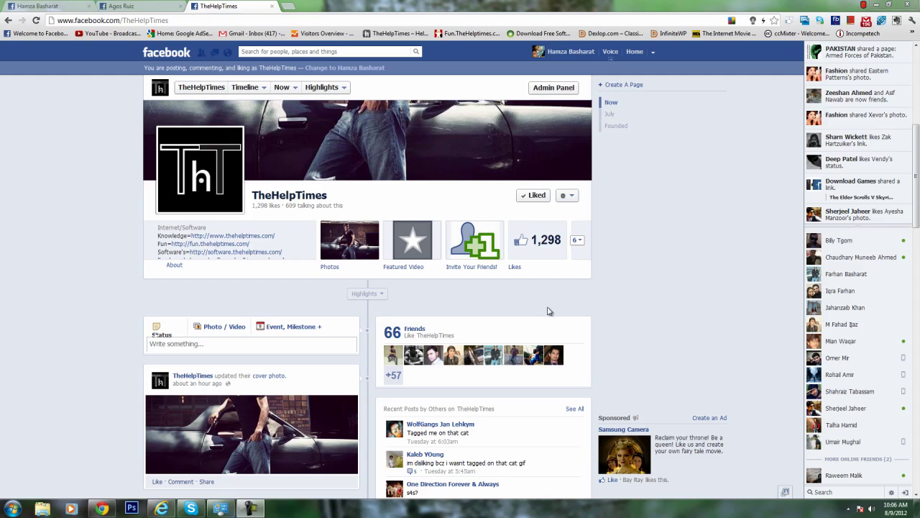
Open the photos of the TheHelpTimes page and look through its albums and the animated images it is tagged in
left_click(359, 263)
scroll(504, 345, "down", 2)
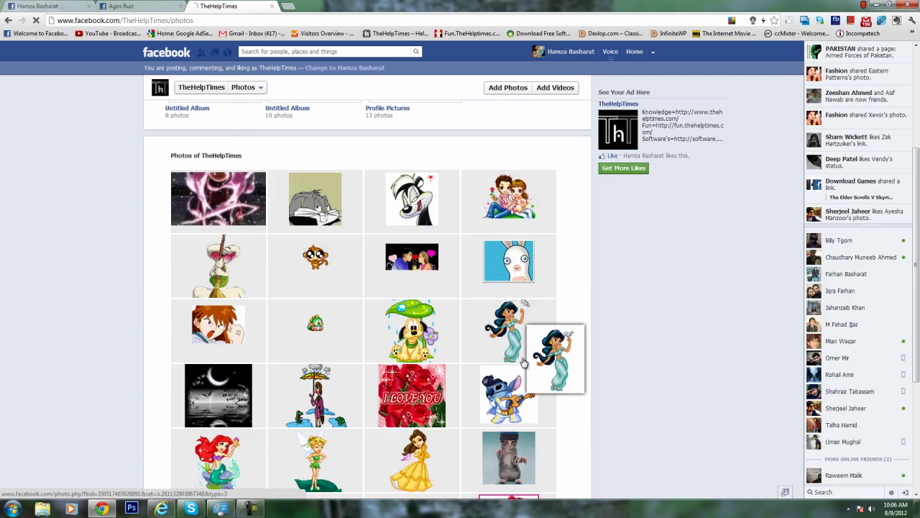
scroll(389, 295, "down", 2)
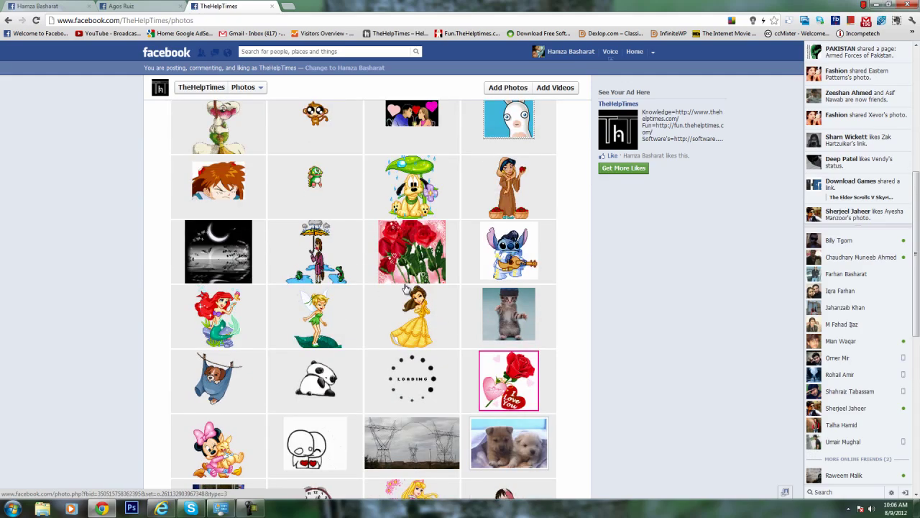
scroll(460, 313, "down", 1)
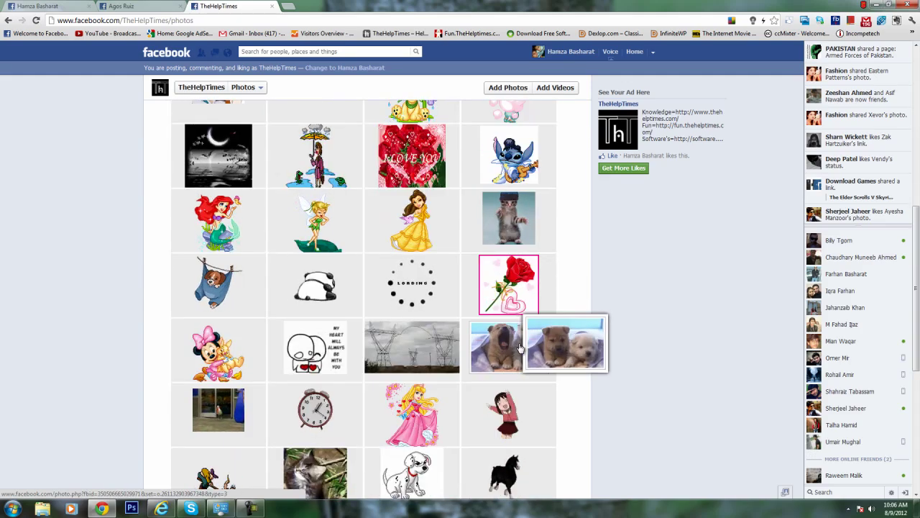
scroll(529, 349, "up", 4)
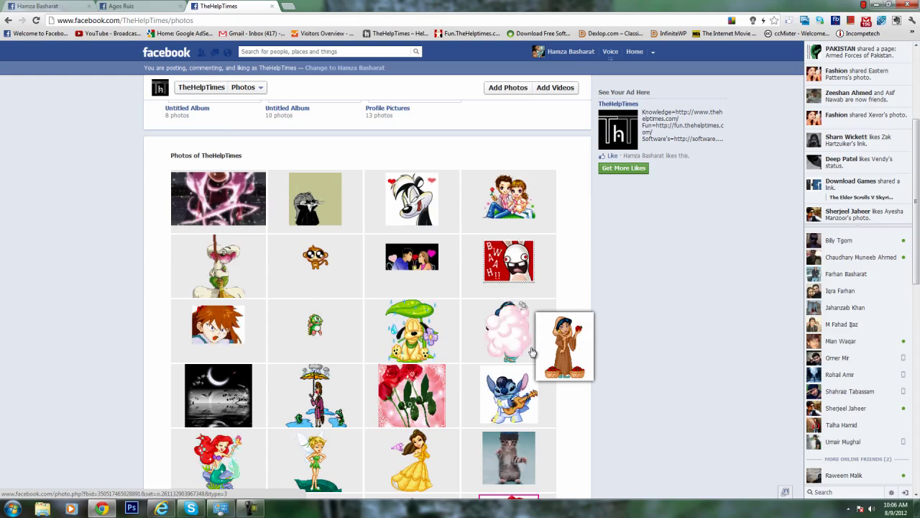
scroll(531, 352, "up", 3)
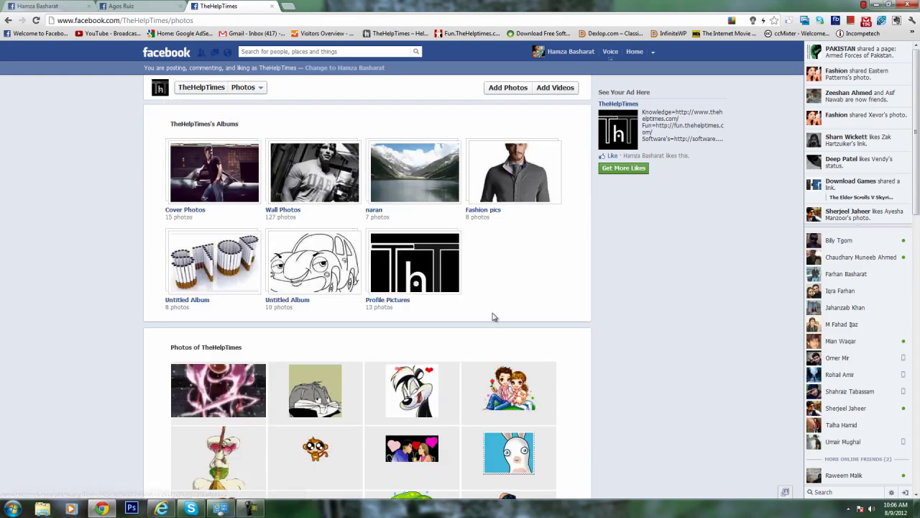
Return to the TheHelpTimes page timeline and look over its admin panel and cover area
left_click(214, 93)
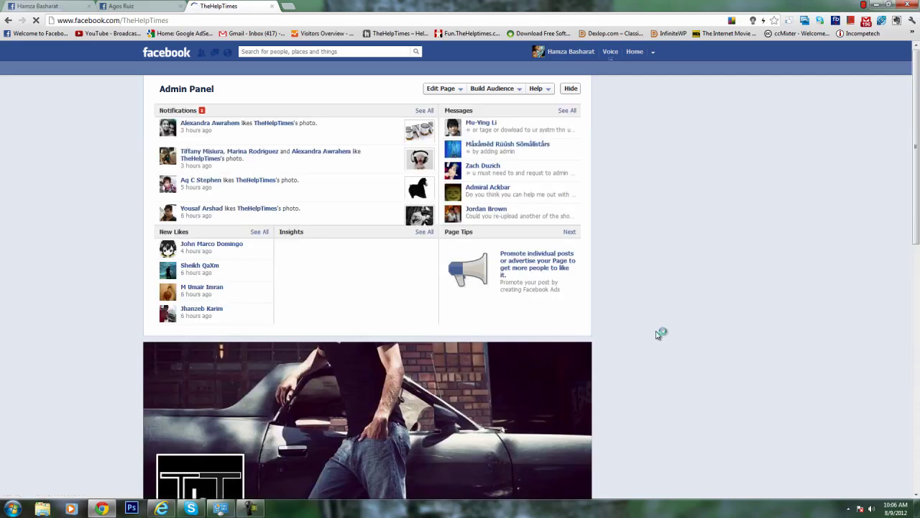
scroll(658, 333, "down", 1)
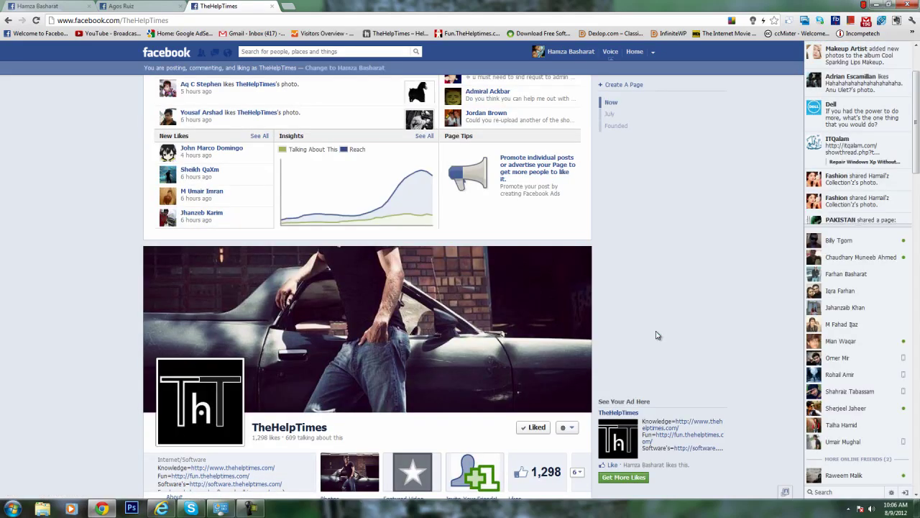
scroll(656, 335, "down", 2)
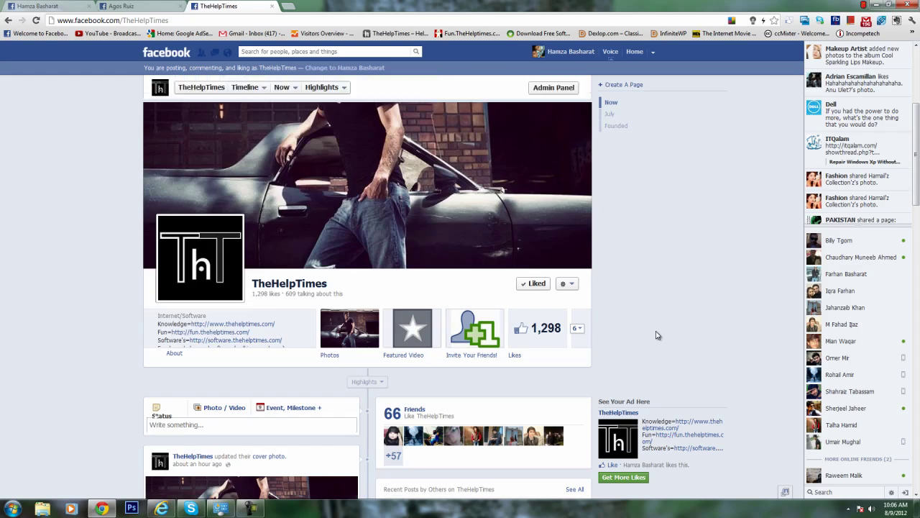
scroll(656, 335, "up", 3)
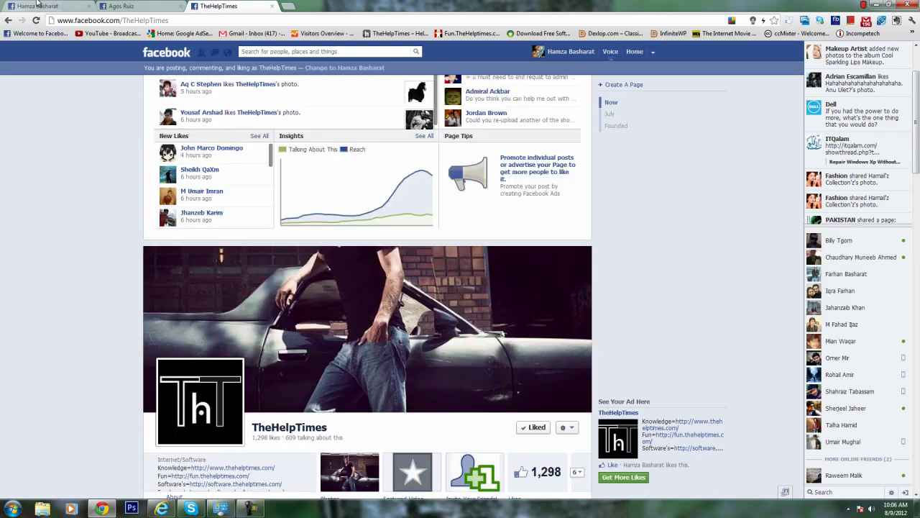
Switch to the personal profile and look through the animated images in its photos section
key("ctrl+Tab")
scroll(238, 191, "up", 3)
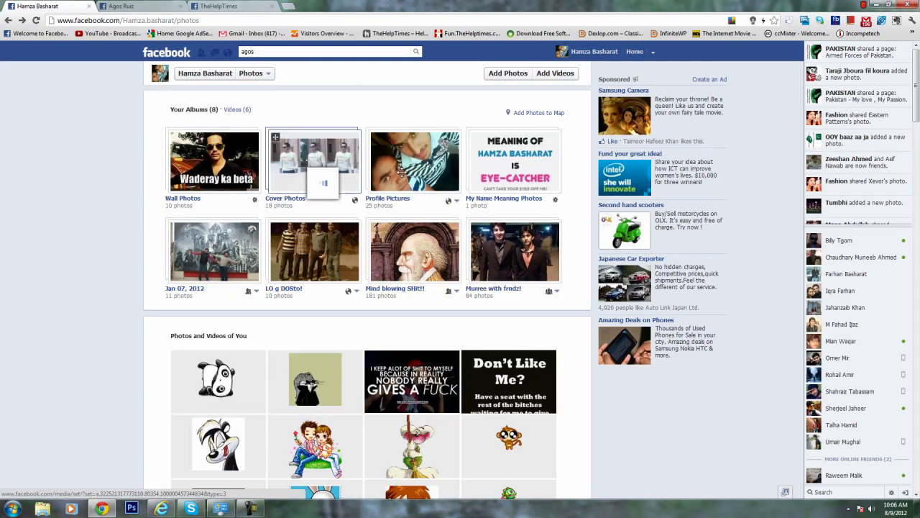
left_click(594, 51)
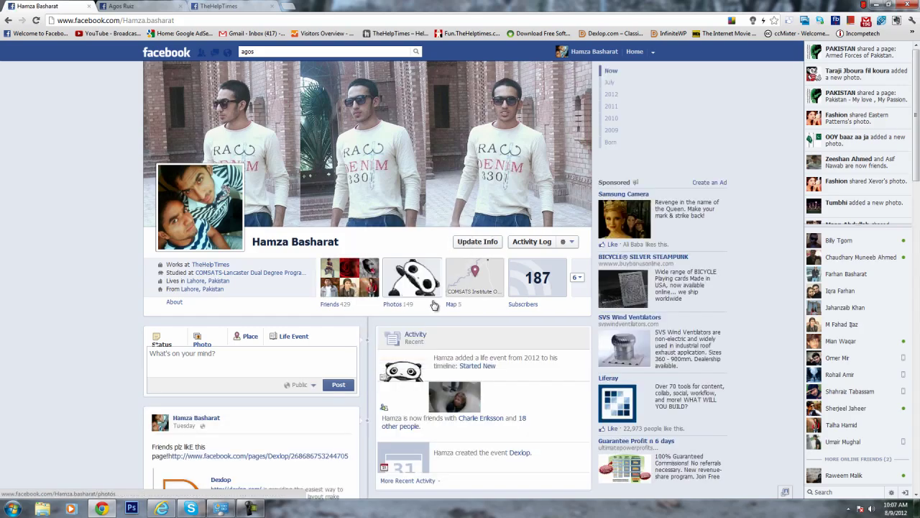
scroll(380, 294, "down", 4)
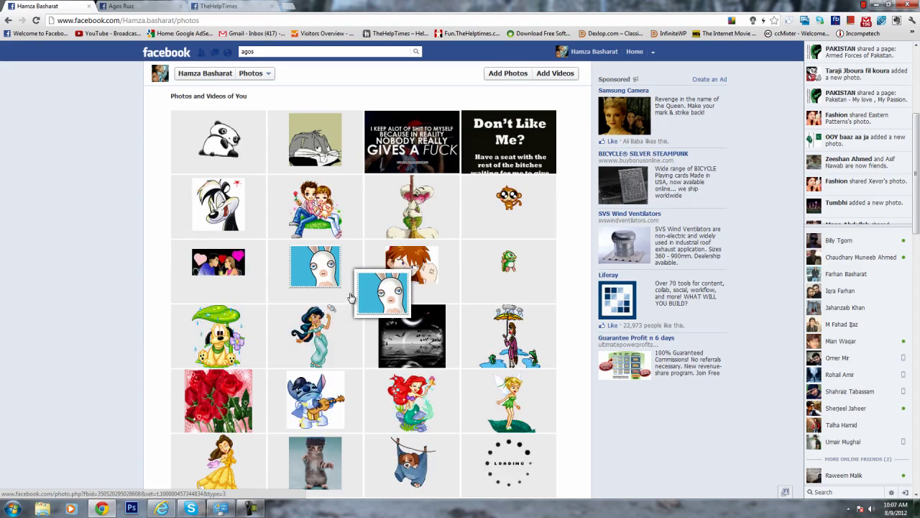
scroll(353, 288, "up", 2)
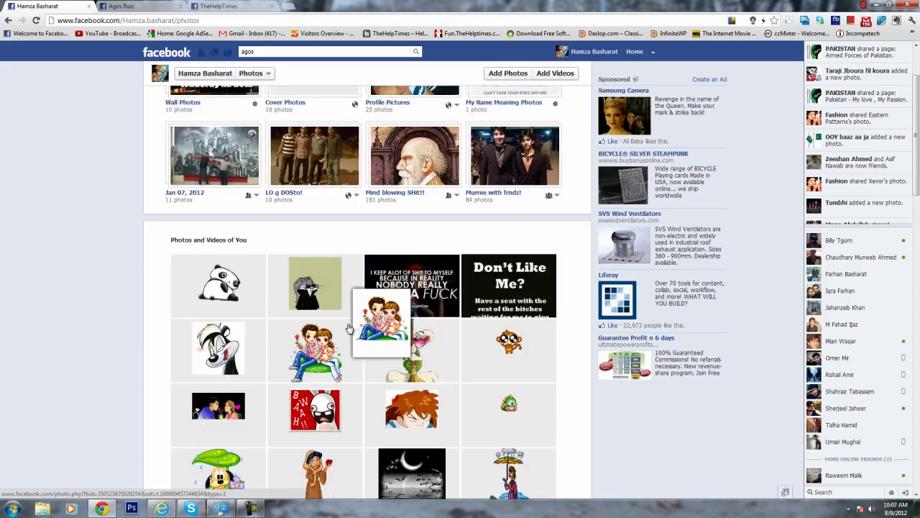
scroll(348, 323, "down", 1)
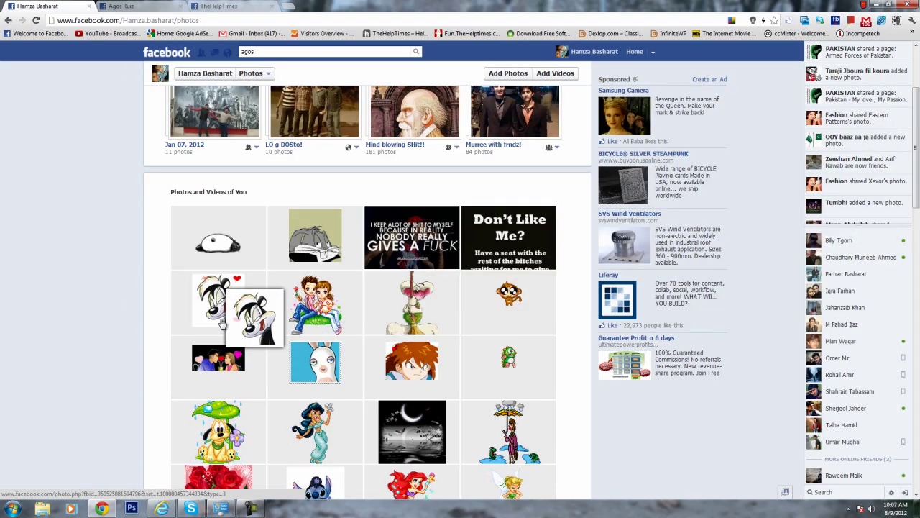
Open the animated skunk photo, tag a friend in it by name and finish tagging
left_click(222, 326)
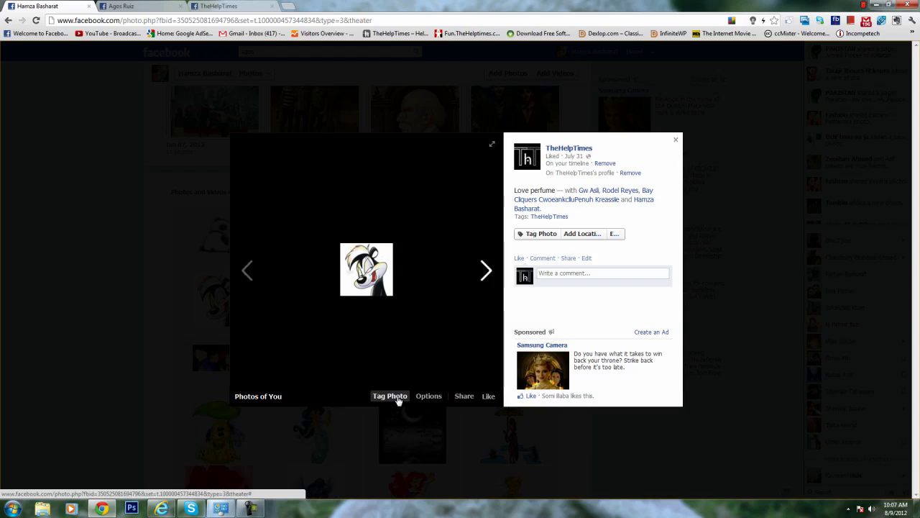
left_click(399, 399)
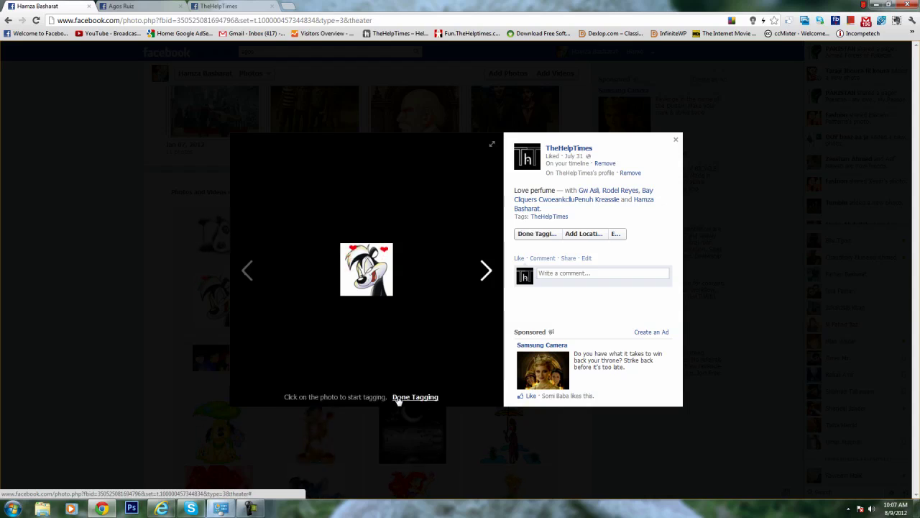
left_click(371, 276)
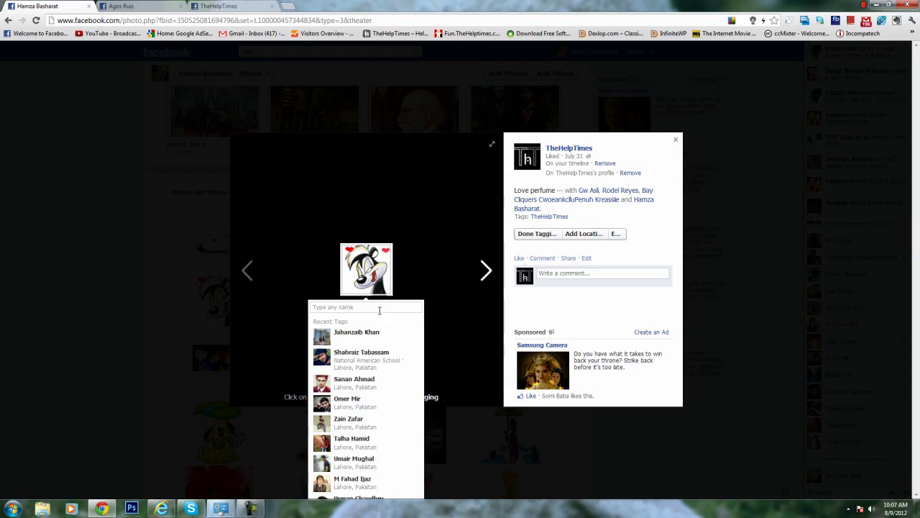
type("ag")
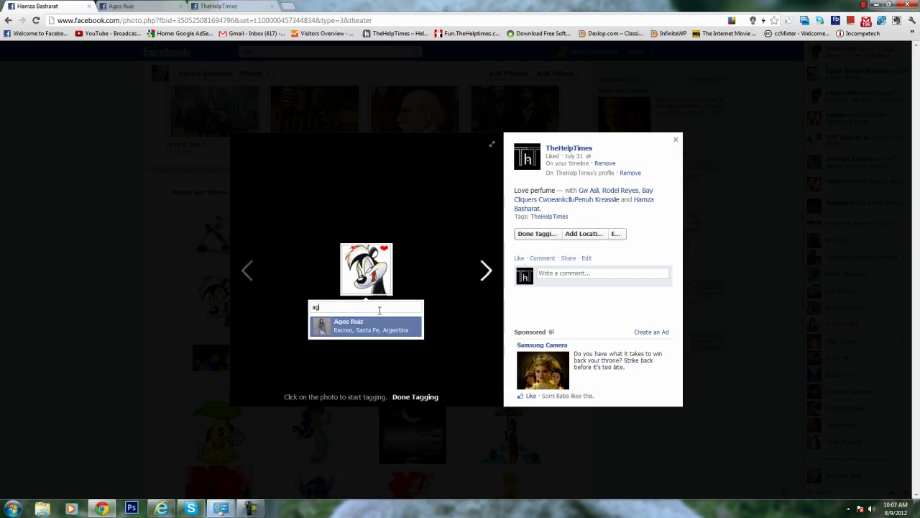
left_click(377, 323)
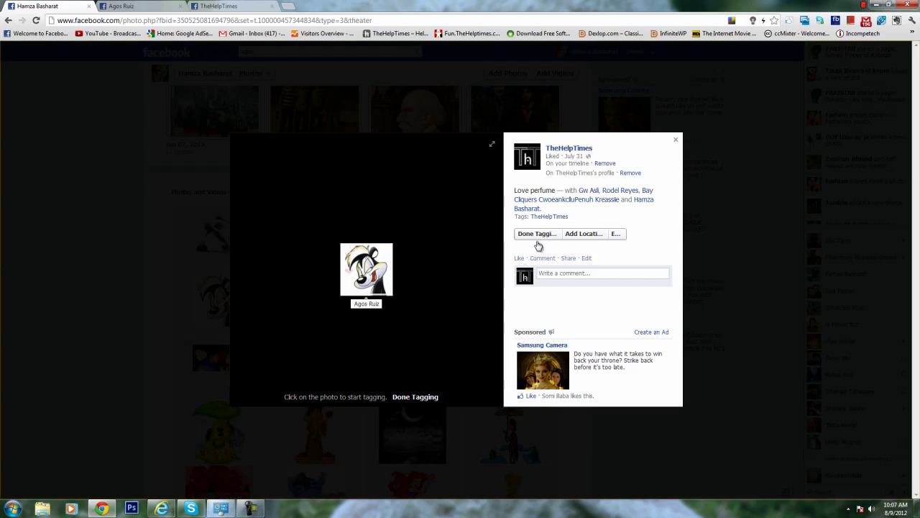
left_click(541, 235)
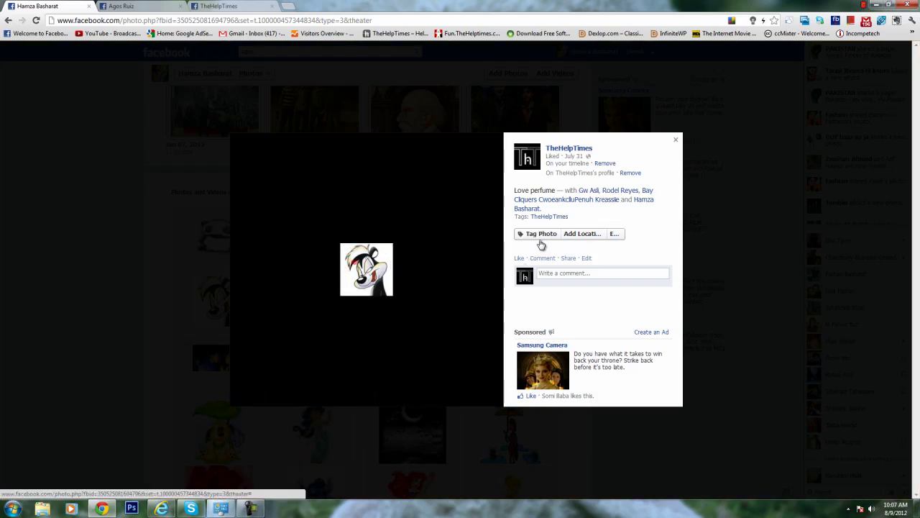
Open the newly tagged friend's profile and check the tagged skunk image among the friend's photos
mouse_move(542, 214)
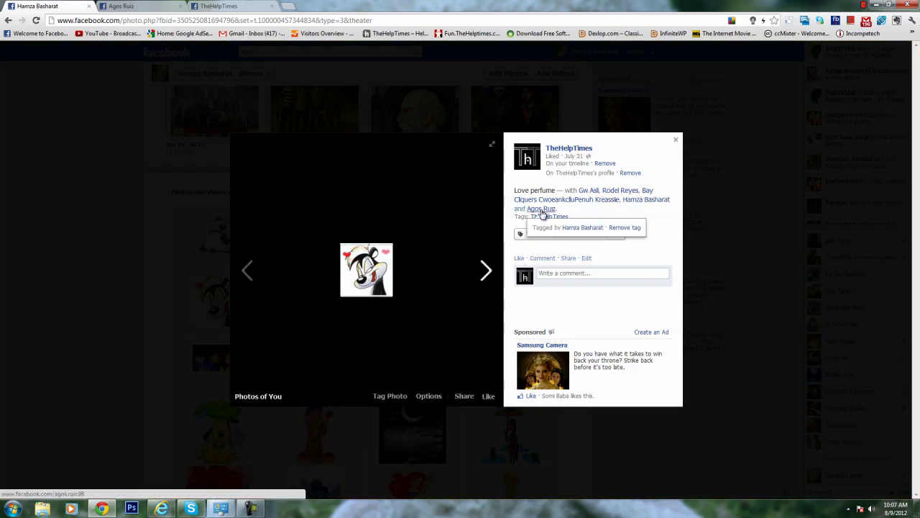
left_click(543, 210)
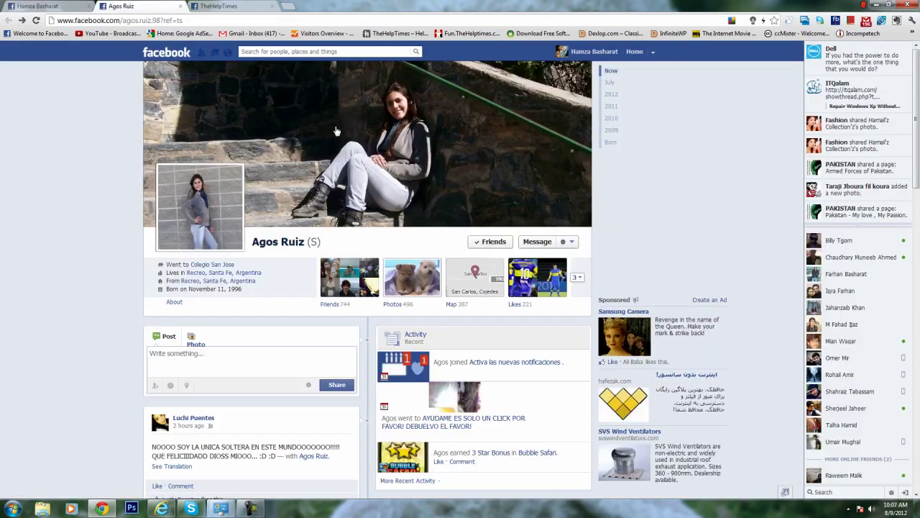
left_click(317, 245)
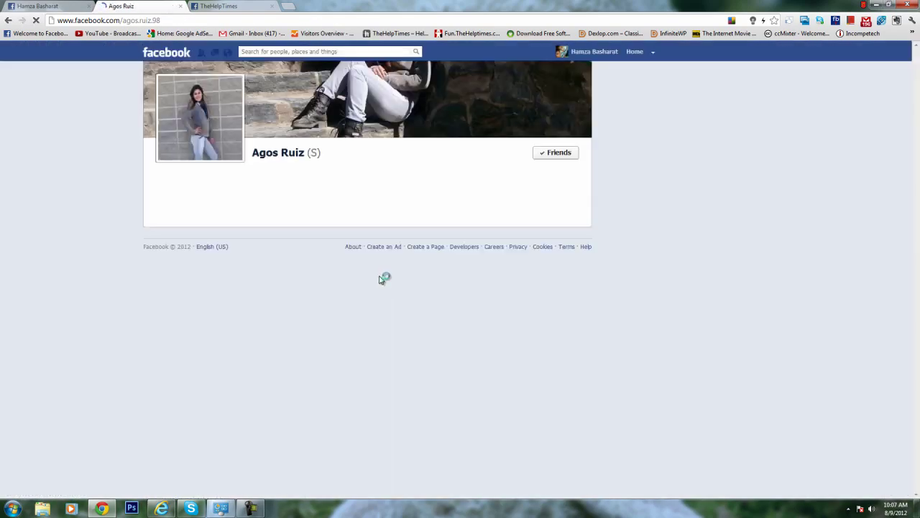
left_click(423, 209)
scroll(316, 338, "down", 1)
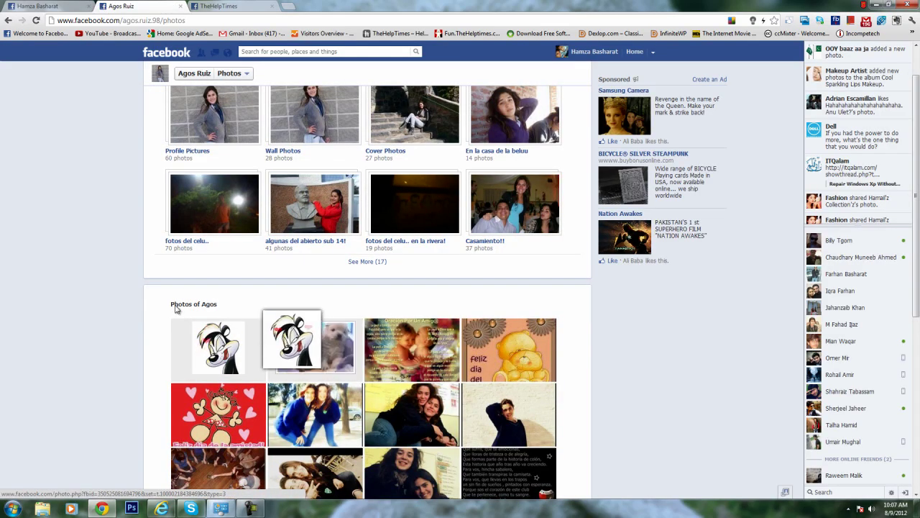
Return to the TheHelpTimes page and start a new Milestone post from the status composer
right_click(7, 21)
left_click(219, 6)
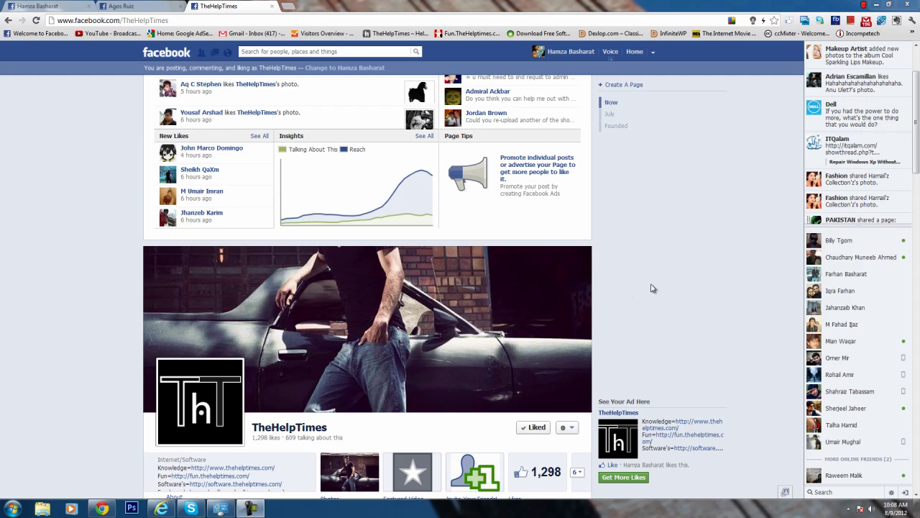
left_click_drag(914, 162, 915, 225)
left_click(332, 268)
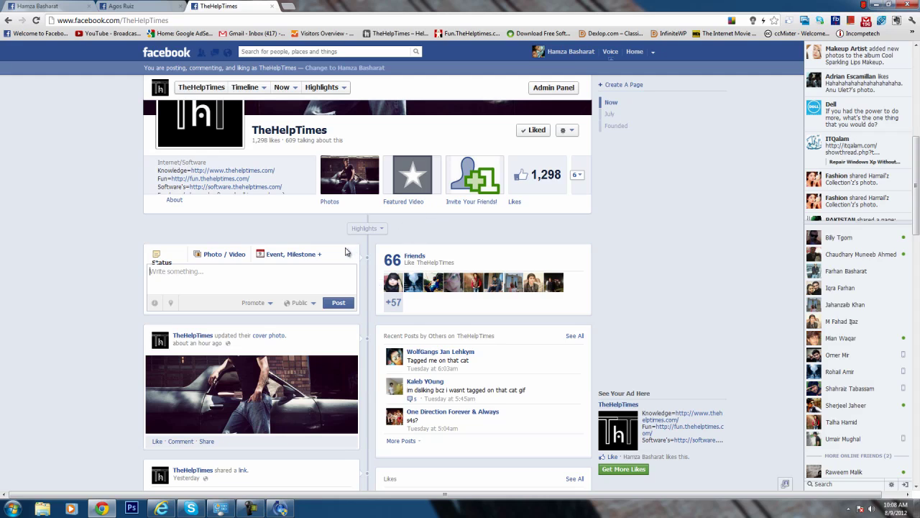
left_click(311, 258)
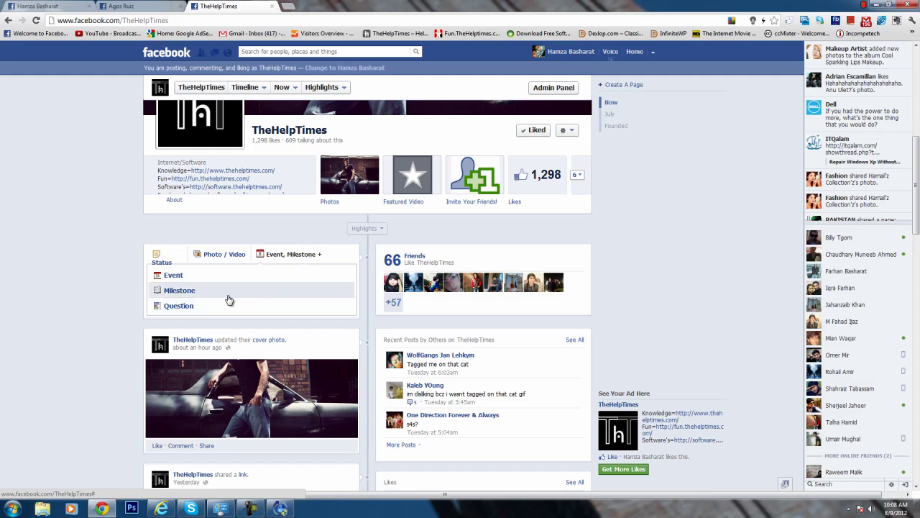
left_click(189, 292)
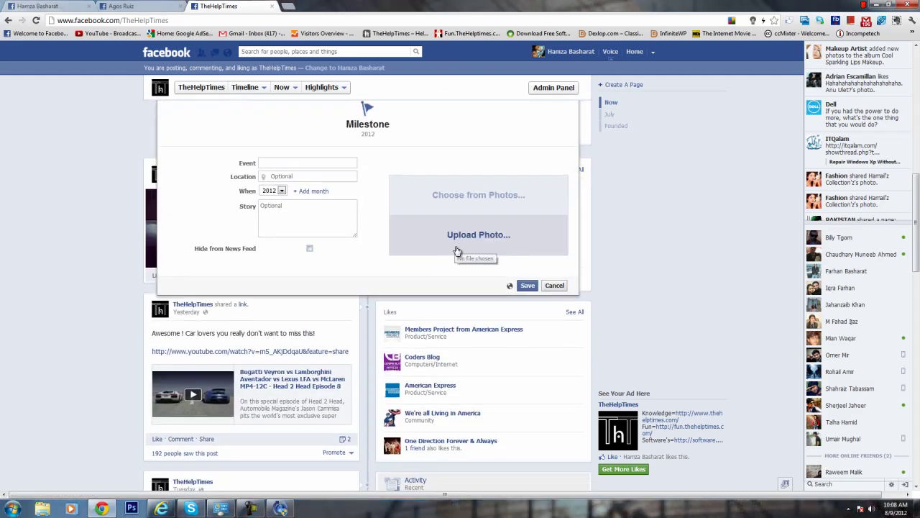
Choose the milestone image from existing photos, open Recent Photos by TheHelpTimes and inspect the page element of its first photo
scroll(458, 253, "up", 1)
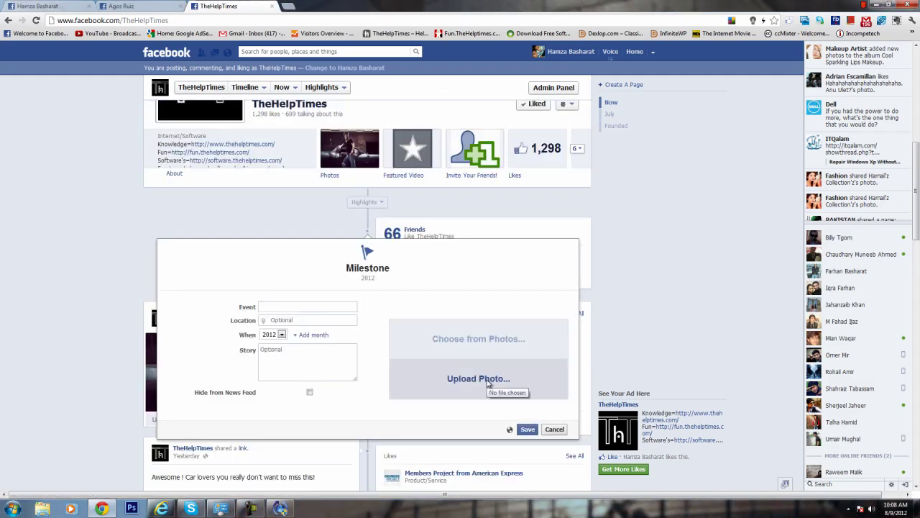
left_click(491, 349)
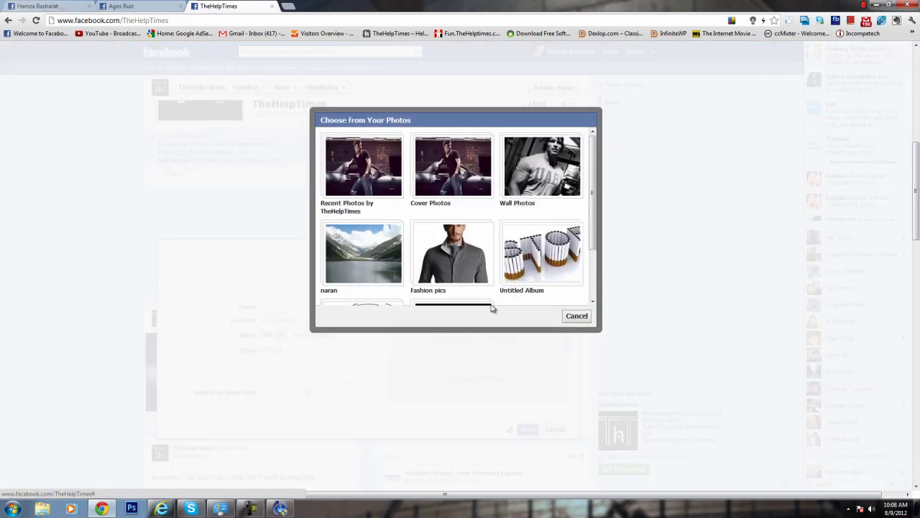
left_click(363, 173)
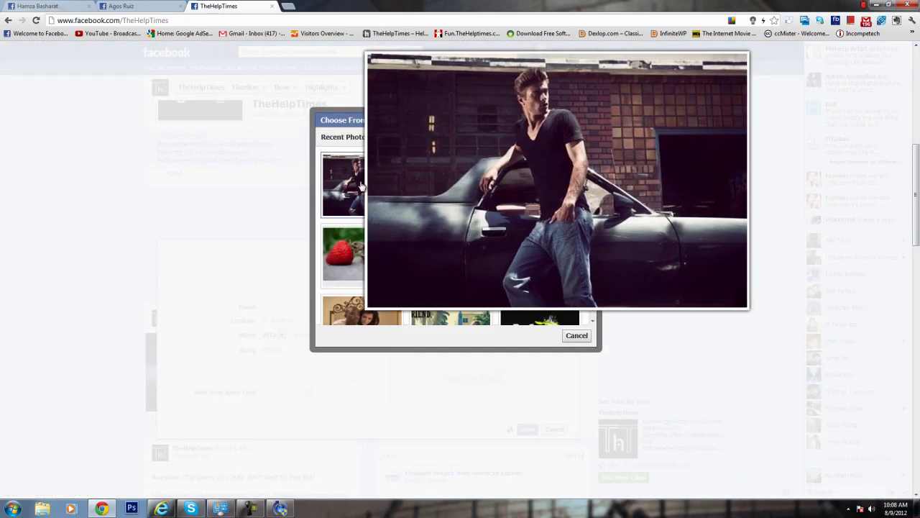
right_click(363, 187)
left_click(400, 303)
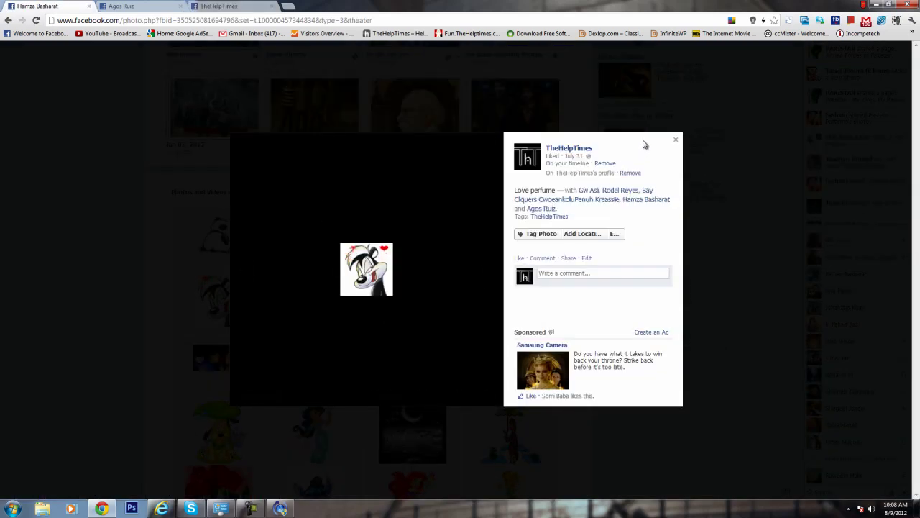
Back on the personal profile, close the skunk photo, open the animated monkey photo and copy its image URL
left_click(676, 140)
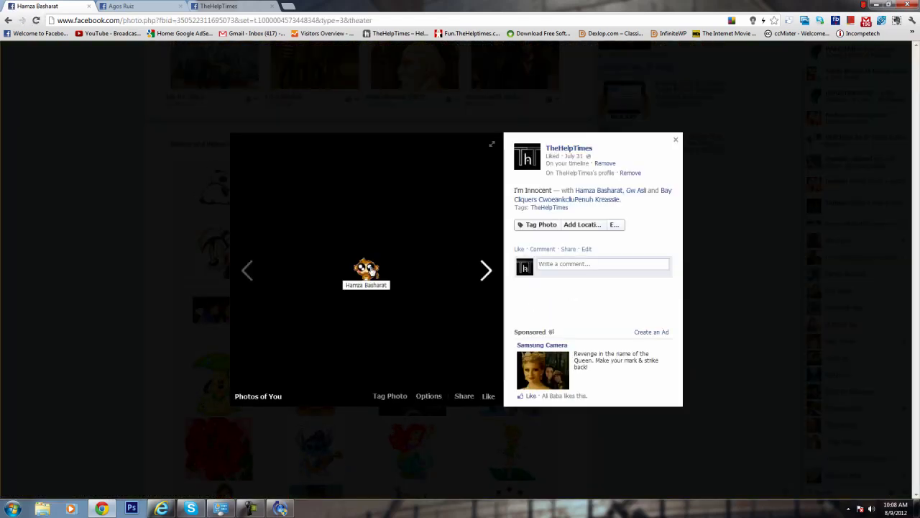
right_click(368, 265)
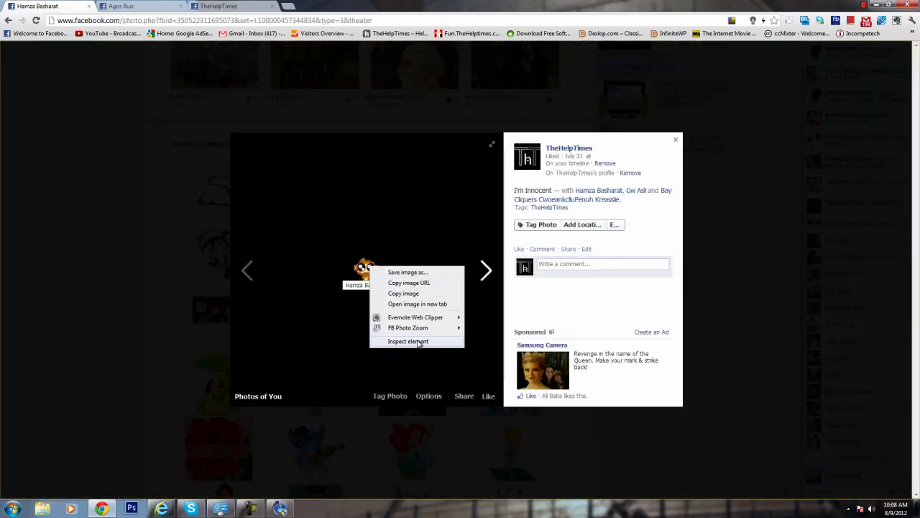
right_click(364, 267)
right_click(364, 268)
left_click(413, 285)
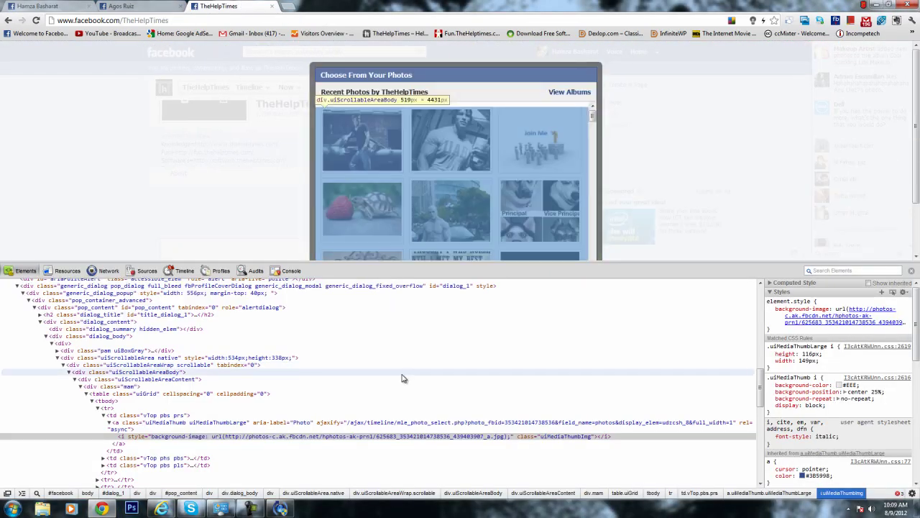
Edit the first thumbnail's image element as HTML and replace its background image URL with the copied monkey image URL
right_click(404, 436)
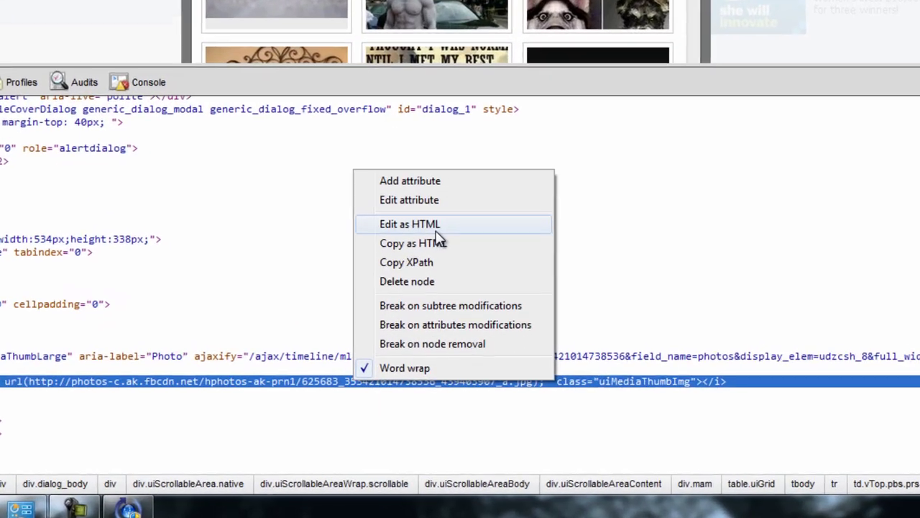
left_click(446, 350)
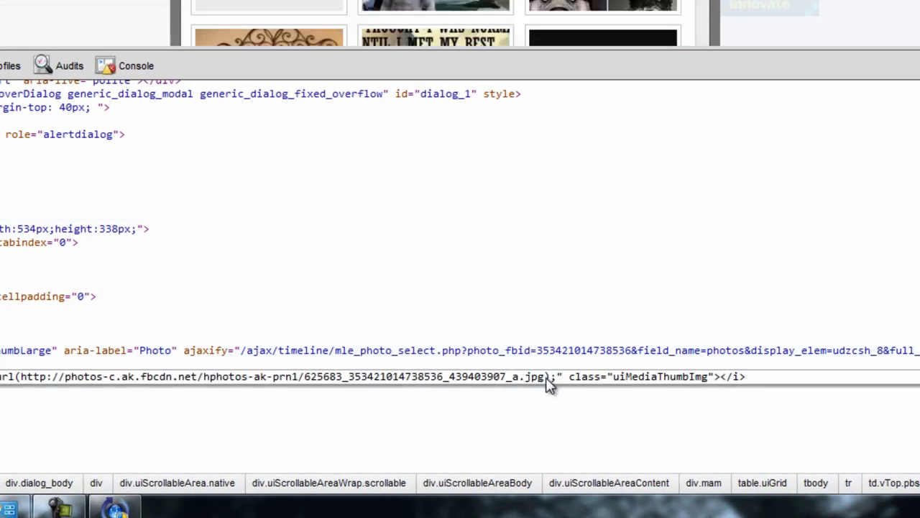
left_click_drag(545, 376, 46, 389)
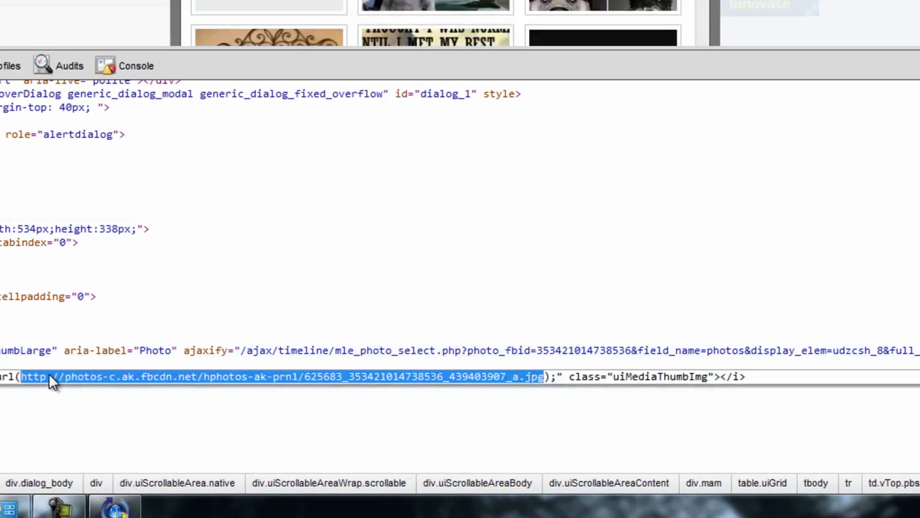
right_click(49, 375)
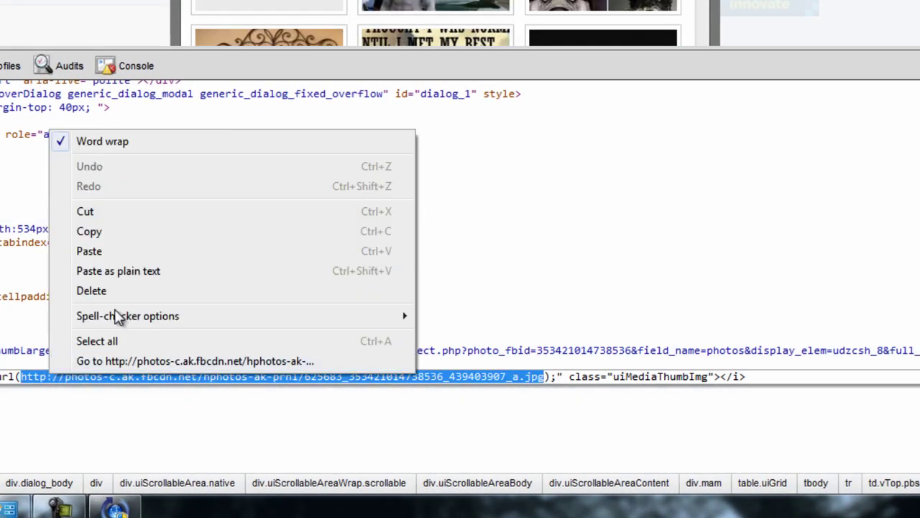
left_click(148, 253)
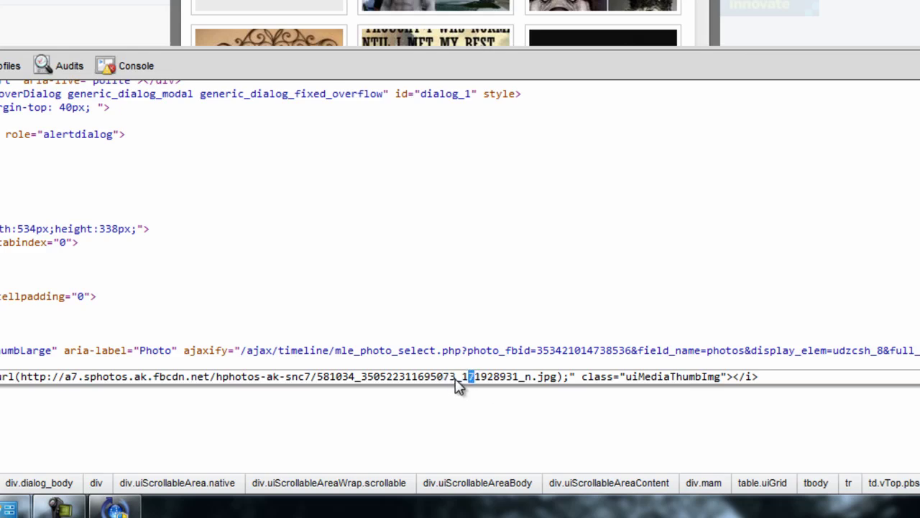
double_click(456, 378)
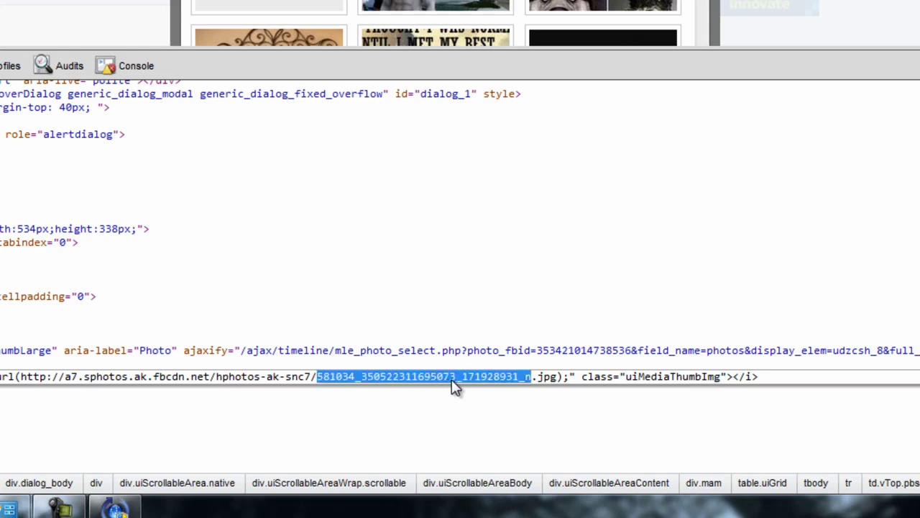
left_click(453, 379)
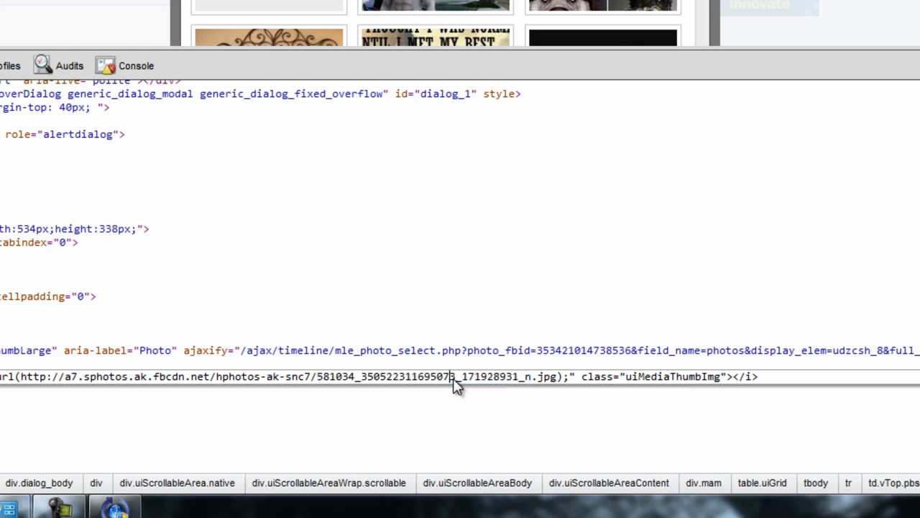
right_click(389, 380)
left_click(455, 231)
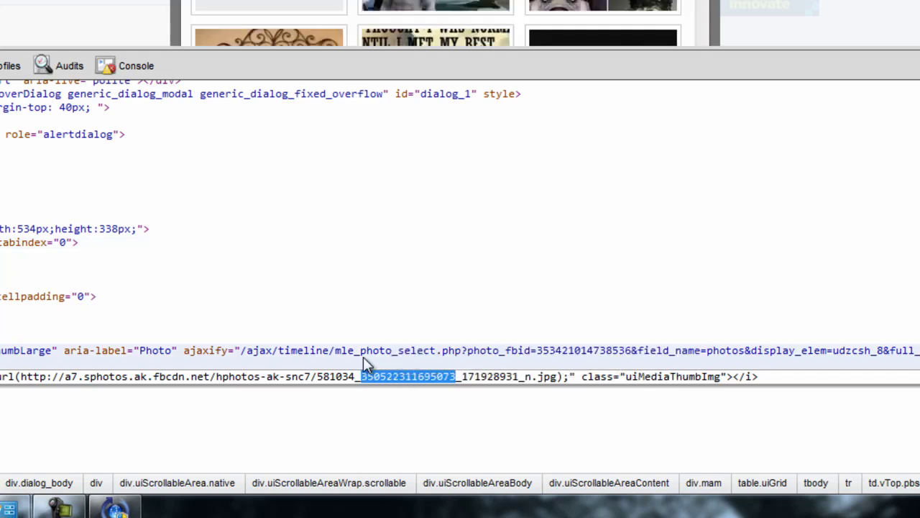
left_click(92, 284)
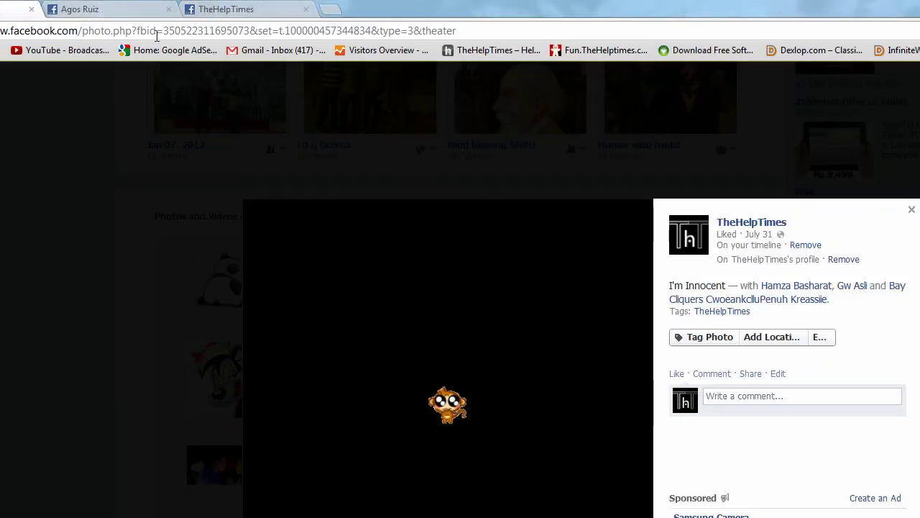
left_click_drag(249, 31, 157, 32)
left_click(137, 9)
left_click(205, 9)
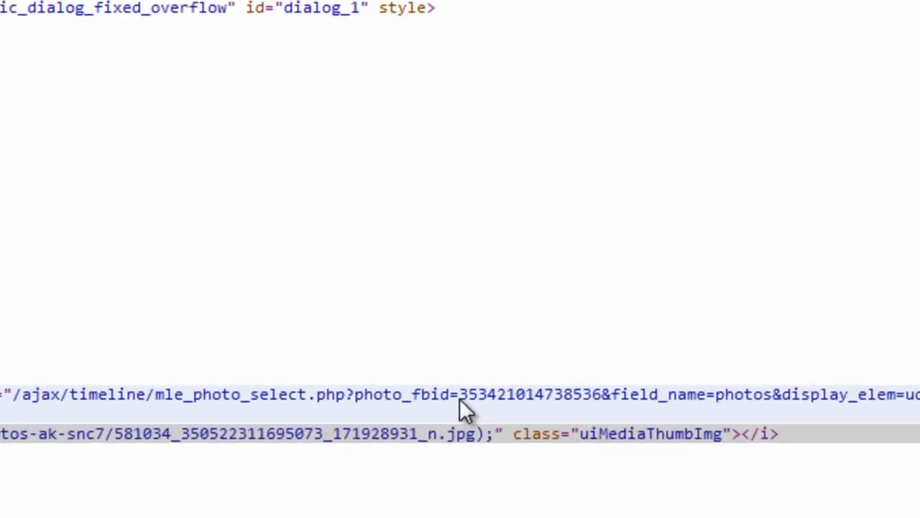
right_click(466, 395)
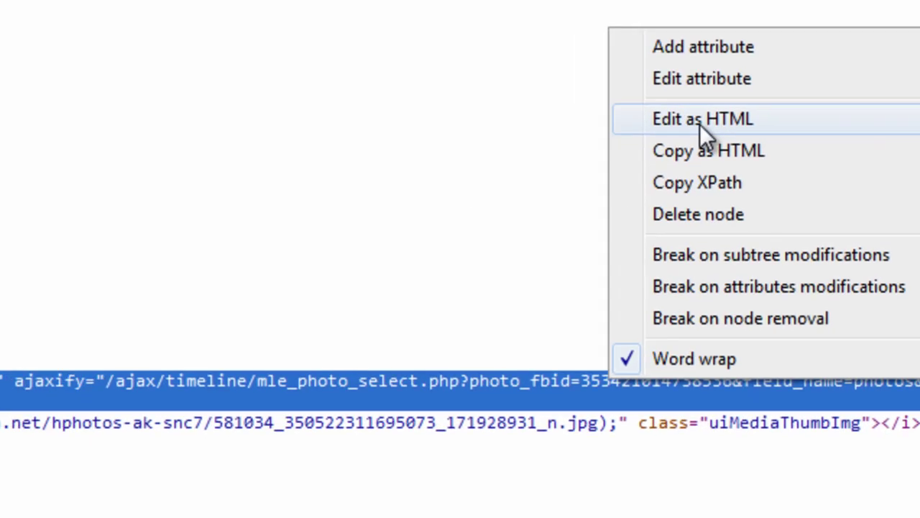
left_click(700, 121)
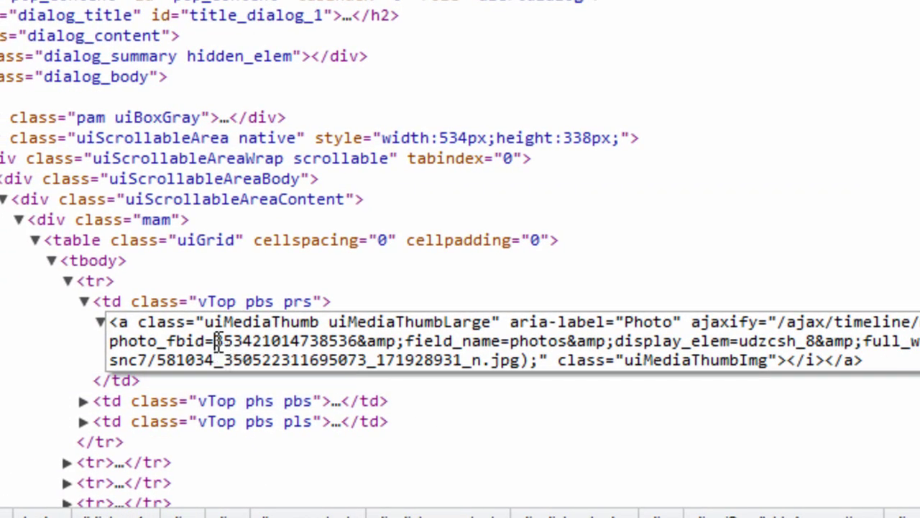
left_click_drag(218, 343, 359, 345)
right_click(329, 343)
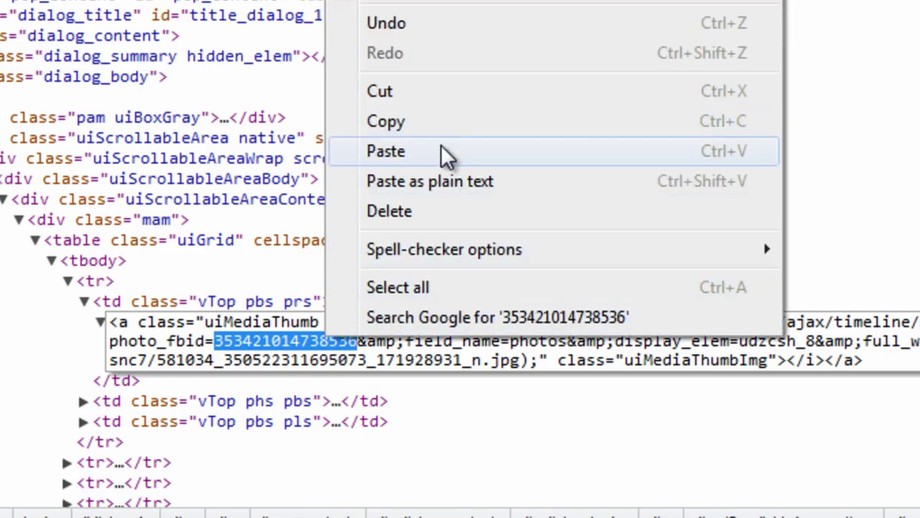
left_click(386, 151)
key("Return")
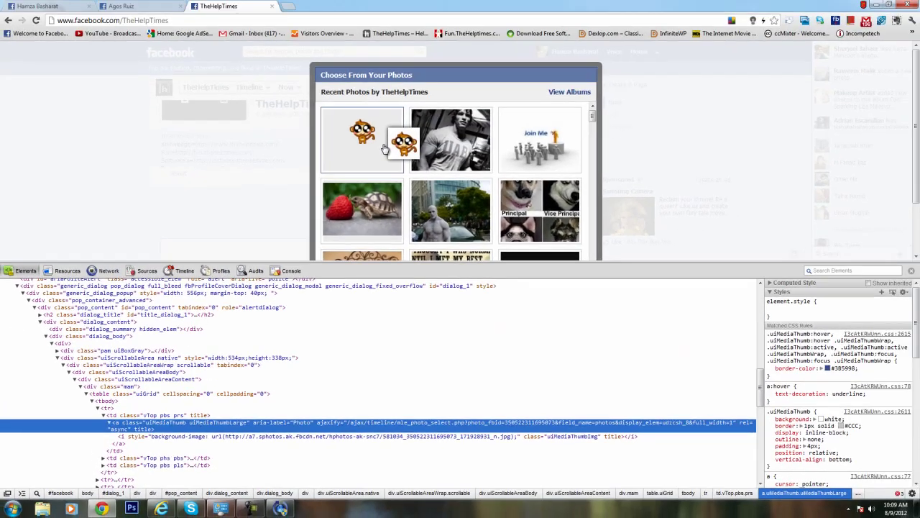
Choose the replaced monkey photo for the milestone and save it with the event new2 and the story new
left_click(384, 149)
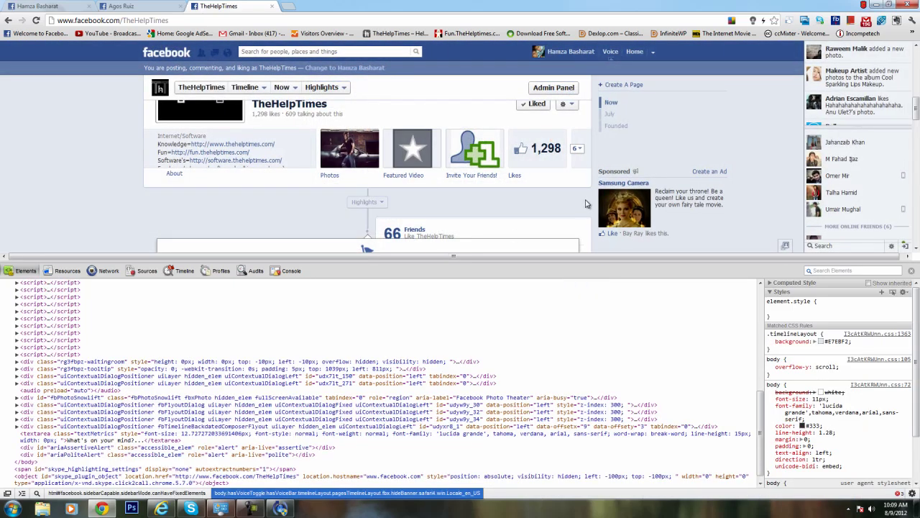
left_click(912, 273)
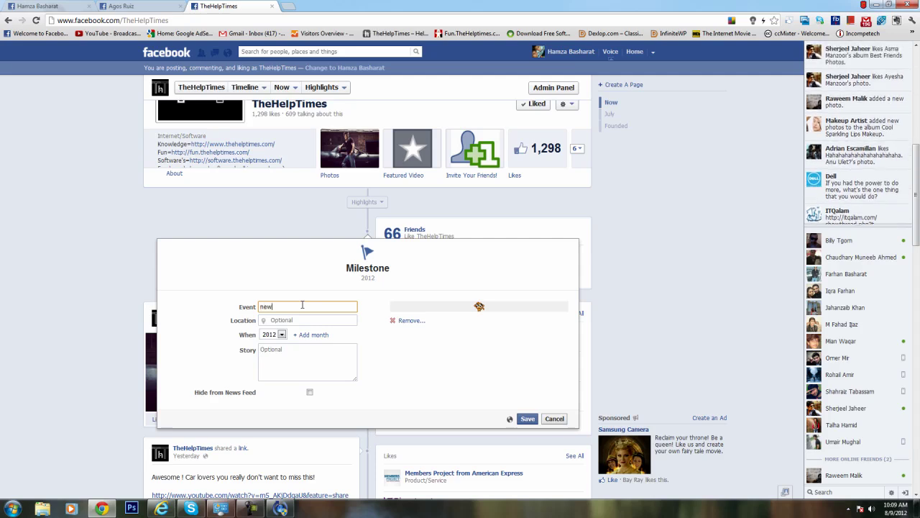
left_click(308, 360)
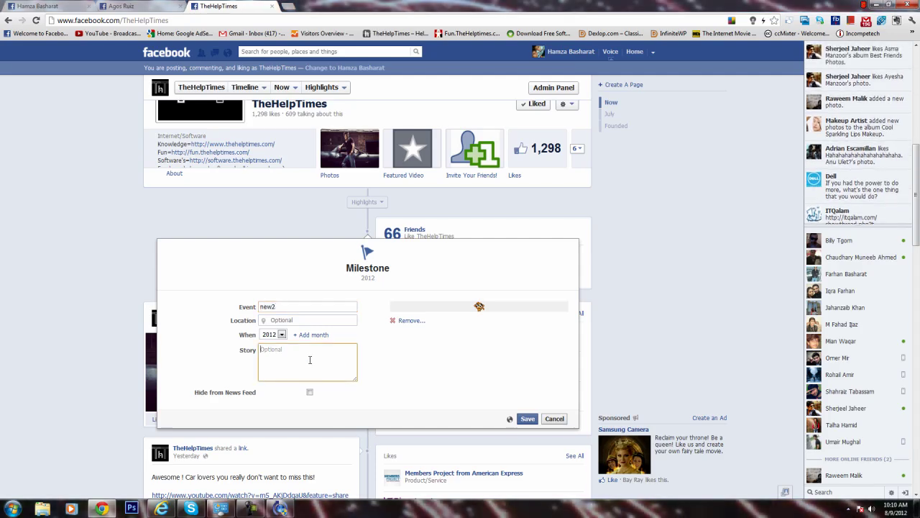
type("new")
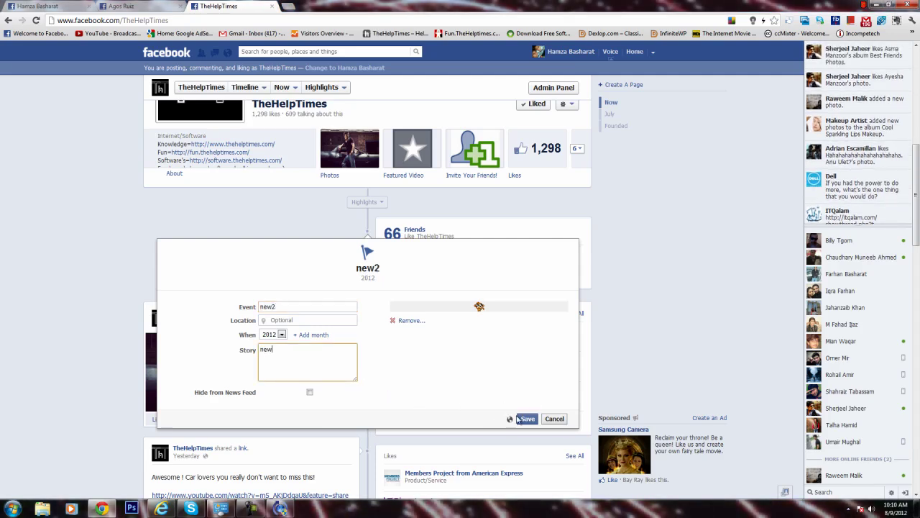
left_click(520, 419)
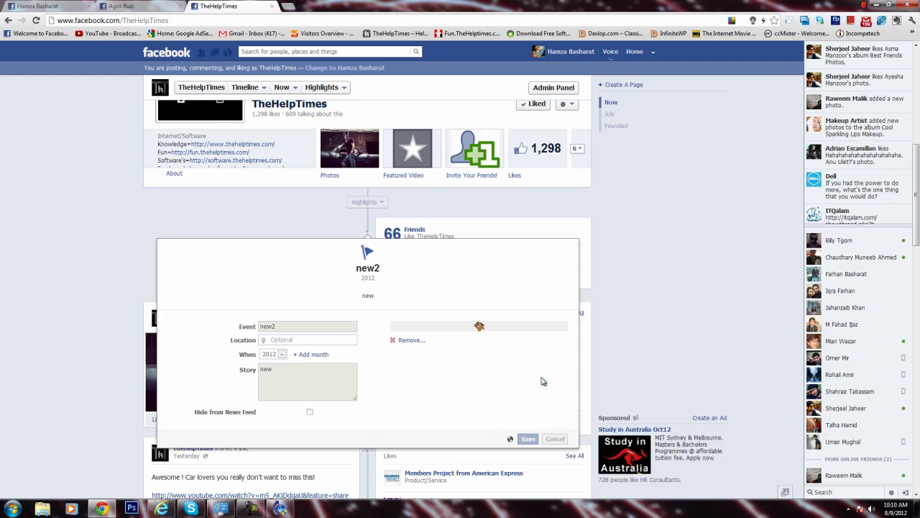
Open the new2 milestone from the page's recent activity and view its monkey photo
scroll(545, 374, "down", 5)
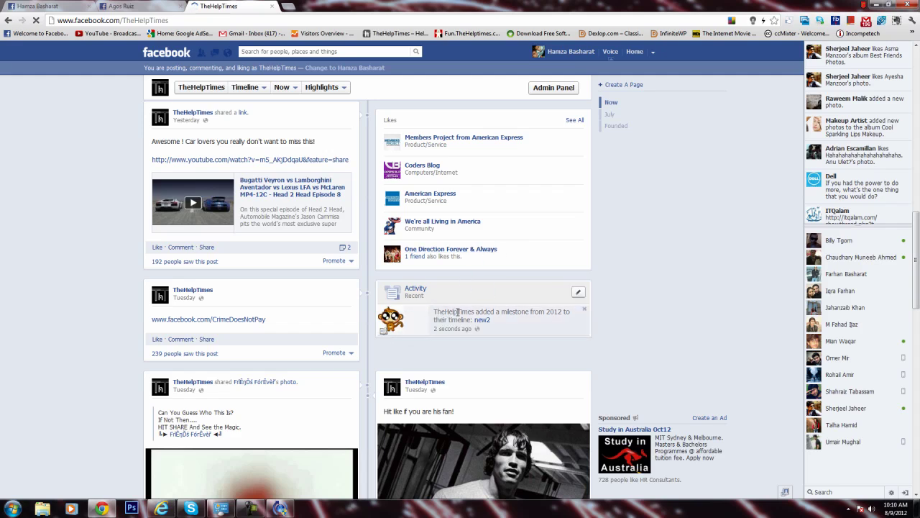
left_click(414, 310)
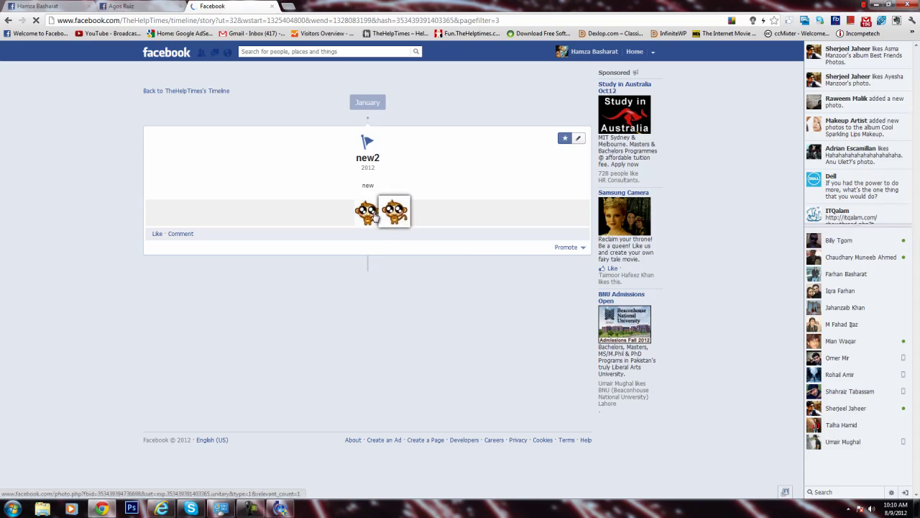
left_click(389, 213)
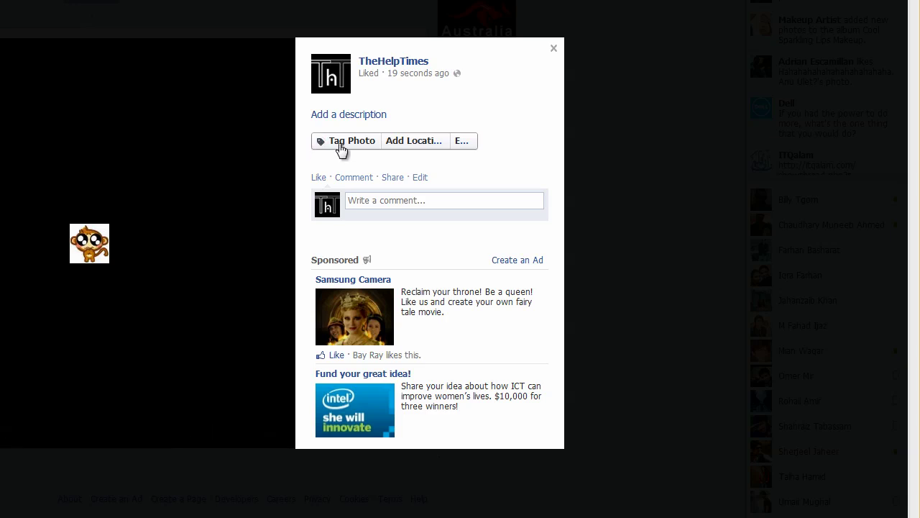
Tag TheHelpTimes on the milestone's monkey photo, finish tagging and close the photo
left_click(341, 143)
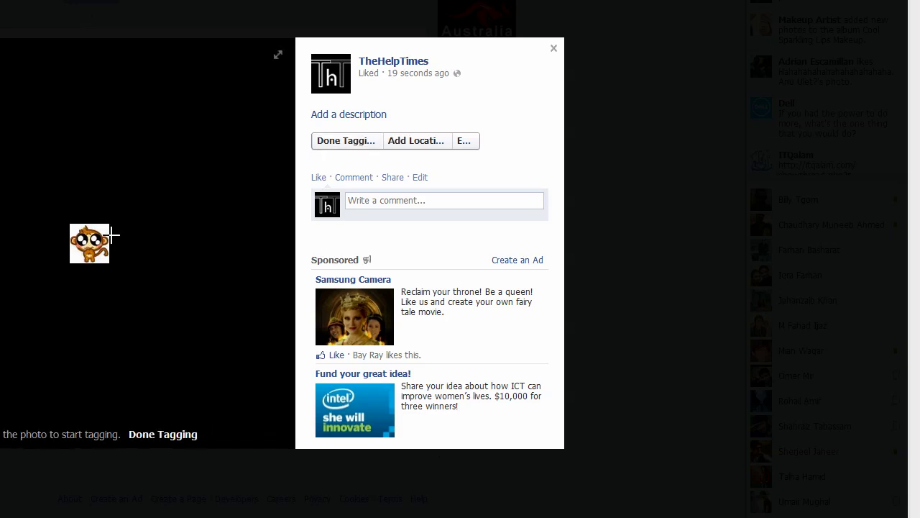
mouse_move(381, 65)
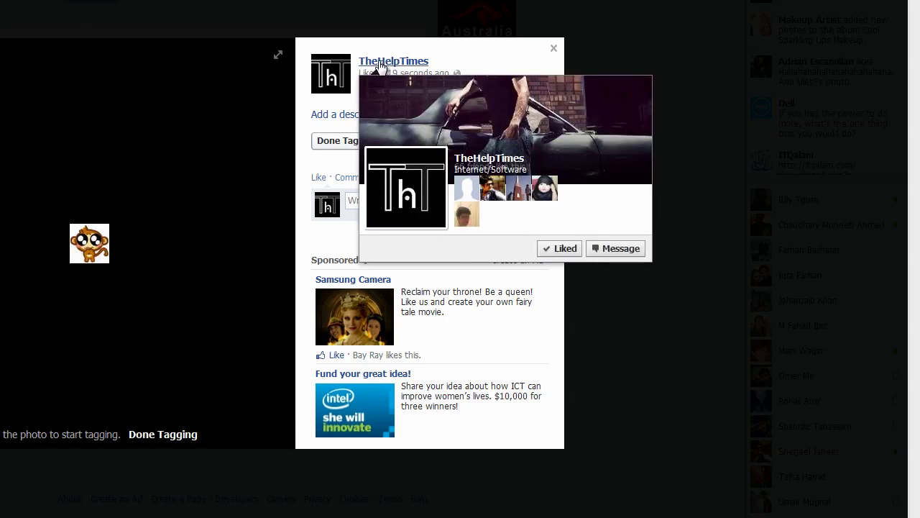
left_click(108, 261)
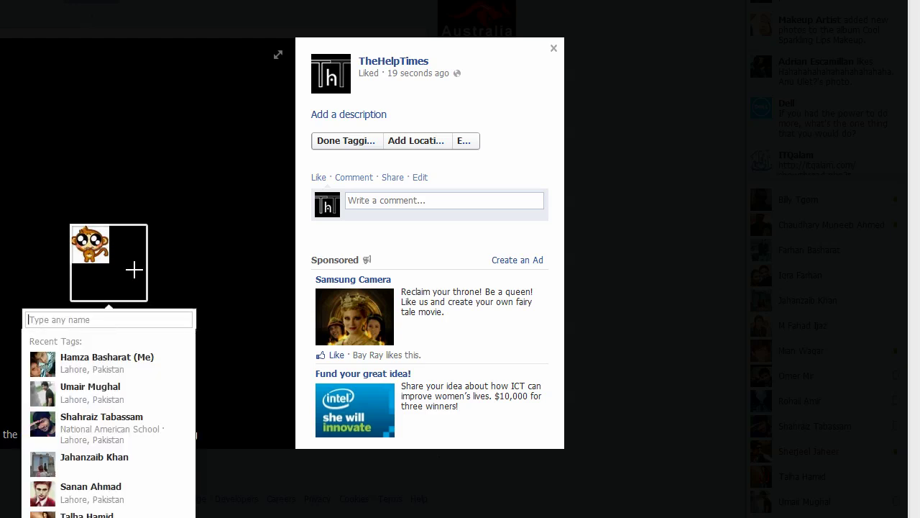
type("th")
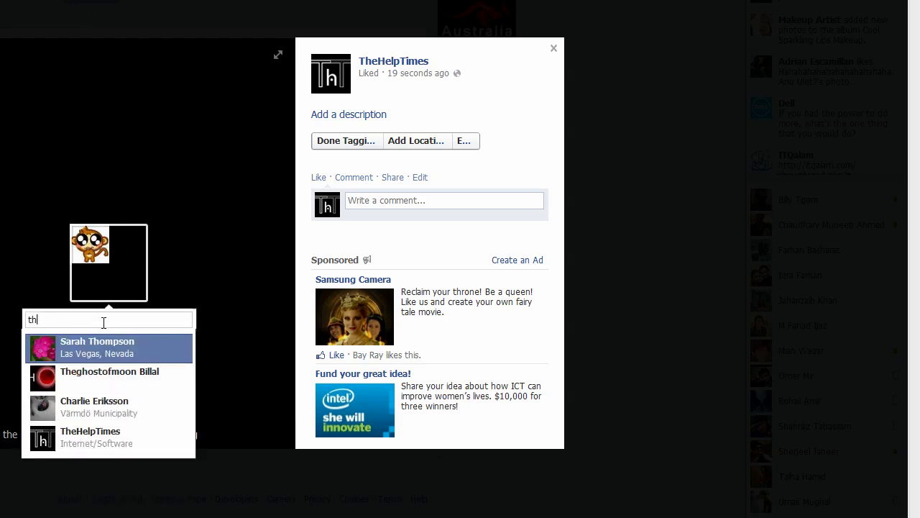
left_click(102, 437)
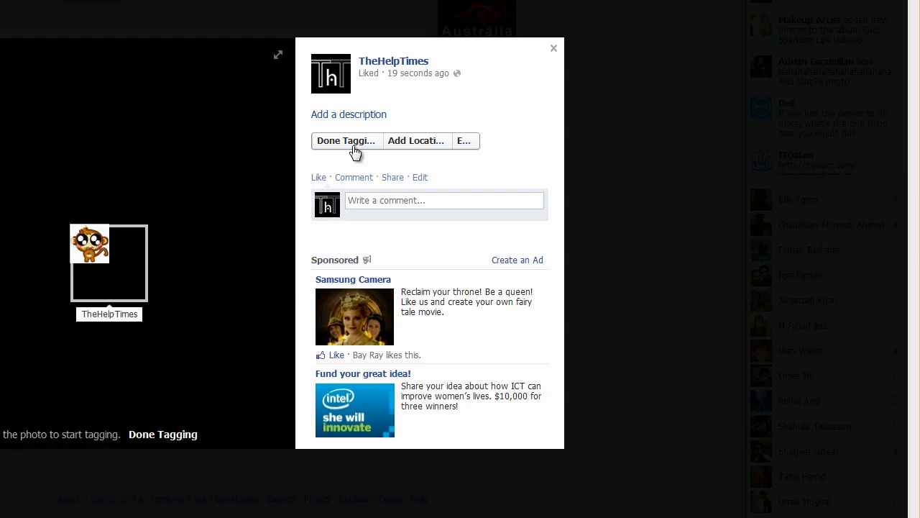
left_click(354, 151)
left_click(554, 48)
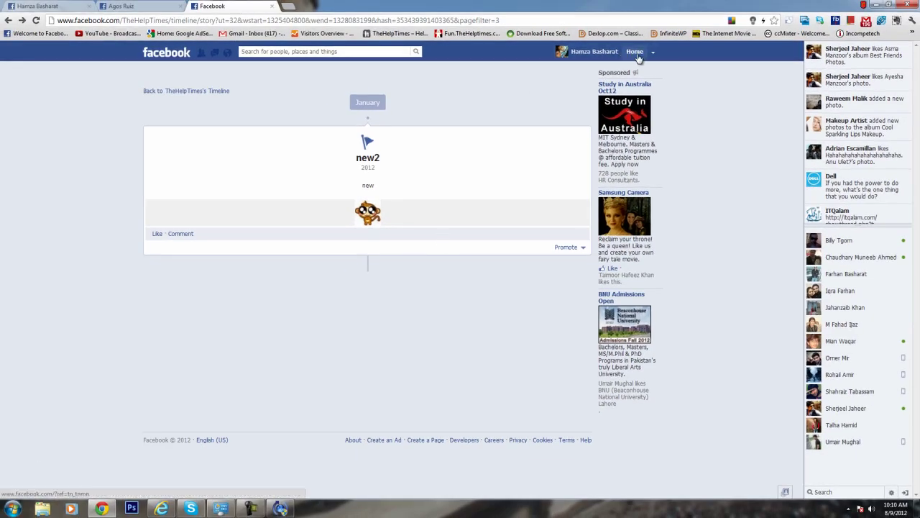
Go to TheHelpTimes page through the personal profile and check the newly tagged monkey photo among the page's photos
left_click(594, 52)
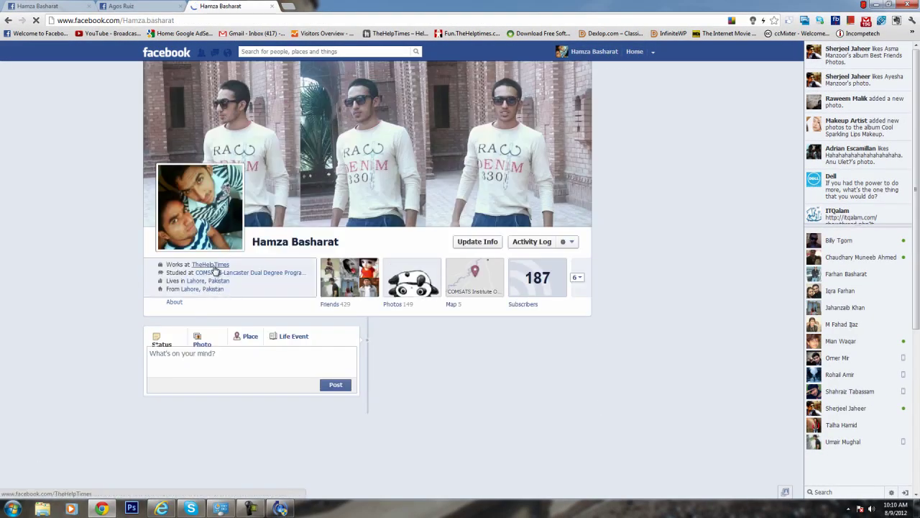
left_click(209, 264)
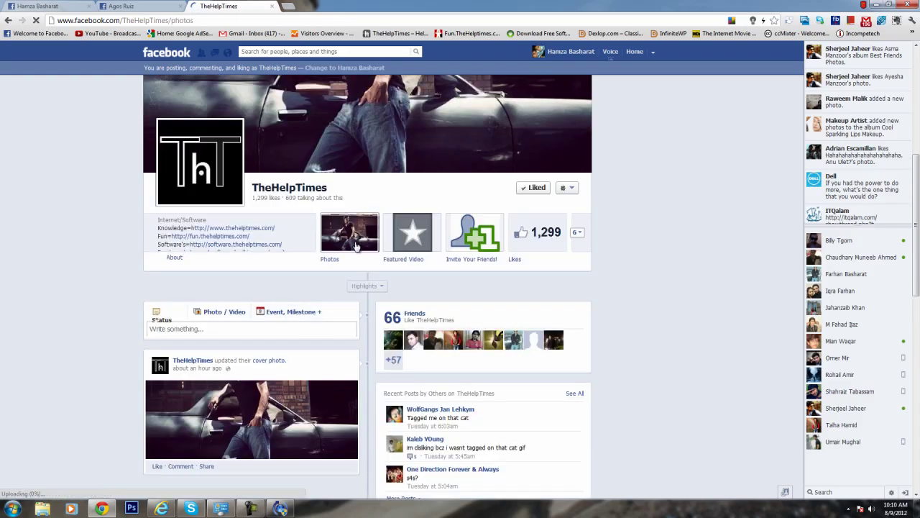
scroll(338, 288, "down", 3)
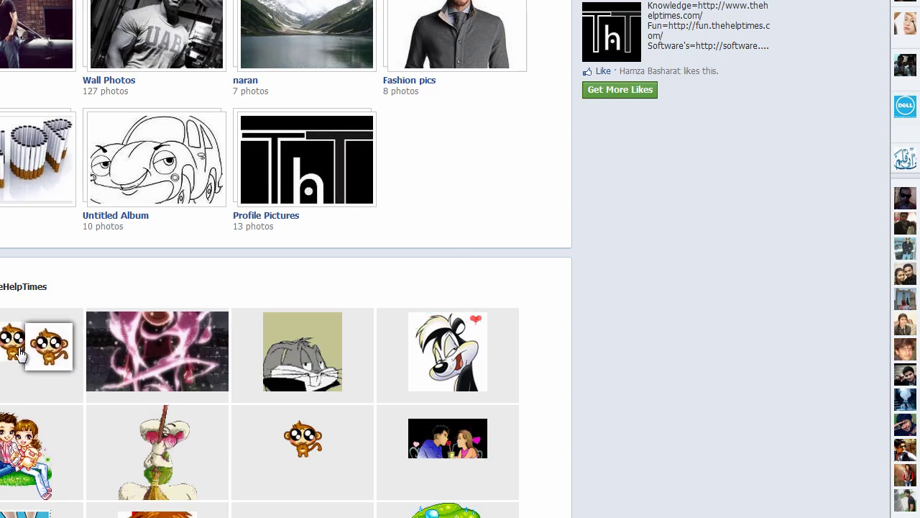
left_click(14, 353)
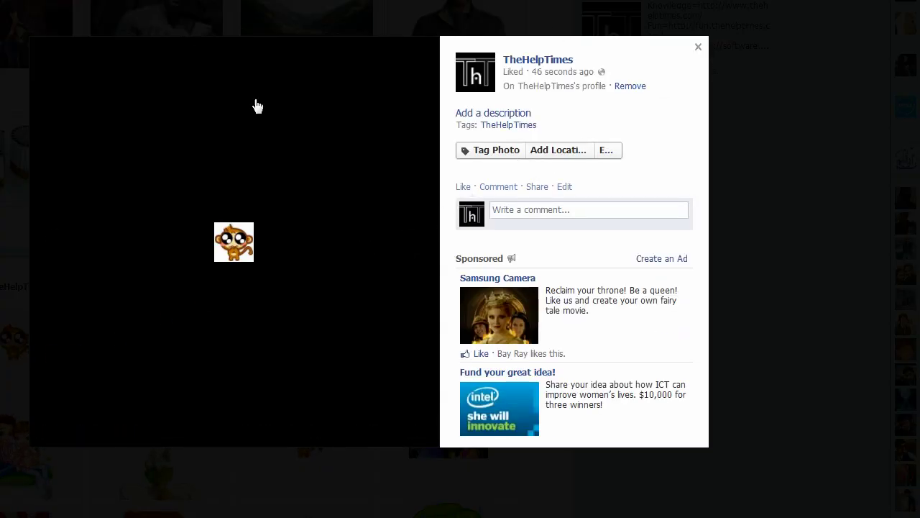
left_click(698, 49)
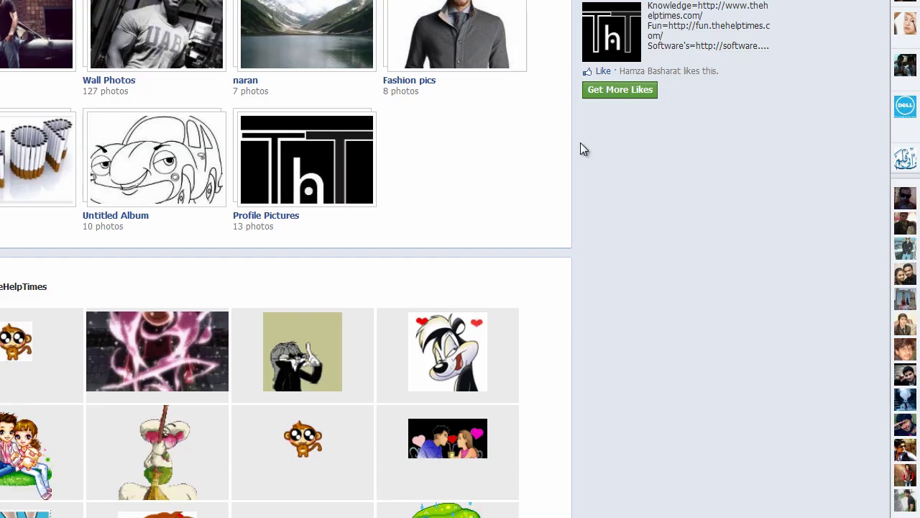
Open the animated panda photo among the photos of TheHelpTimes
scroll(475, 240, "down", 6)
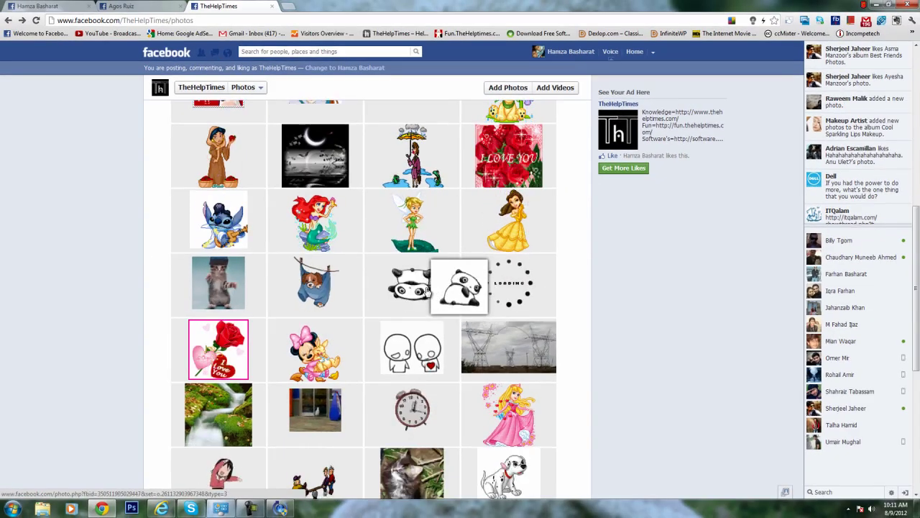
left_click(427, 290)
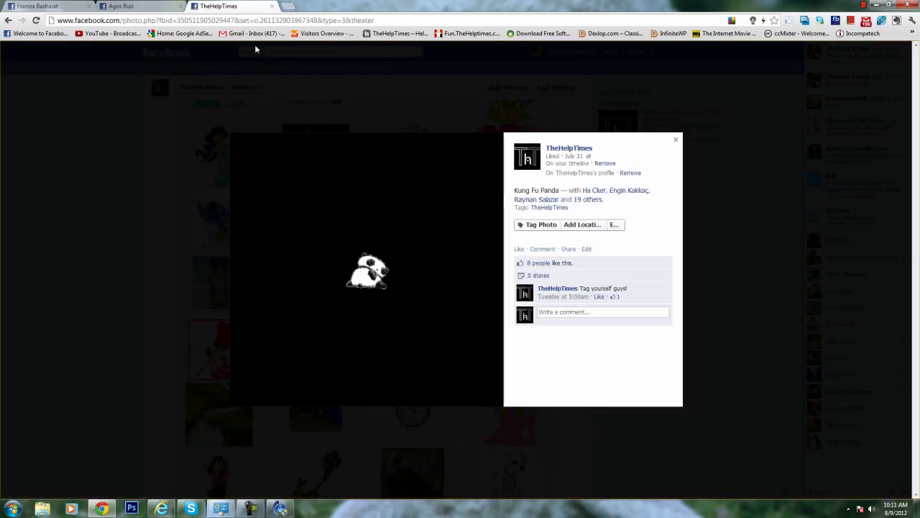
Copy the web address of the animated panda photo, close the photo and return to TheHelpTimes page timeline
left_click(266, 20)
right_click(265, 20)
left_click(288, 54)
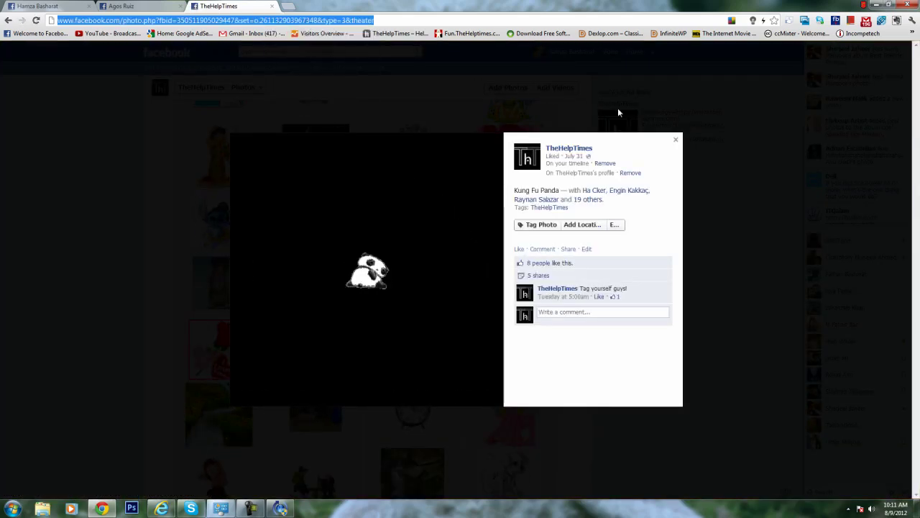
left_click(676, 139)
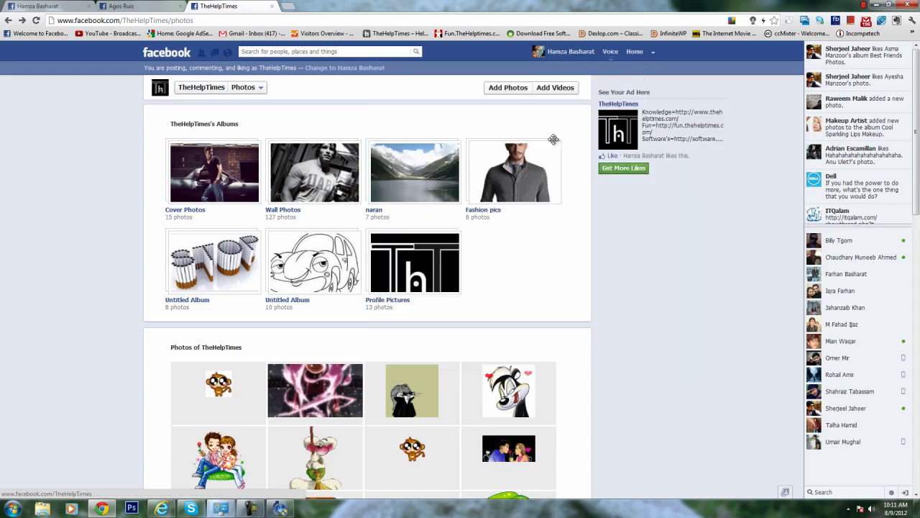
left_click(201, 87)
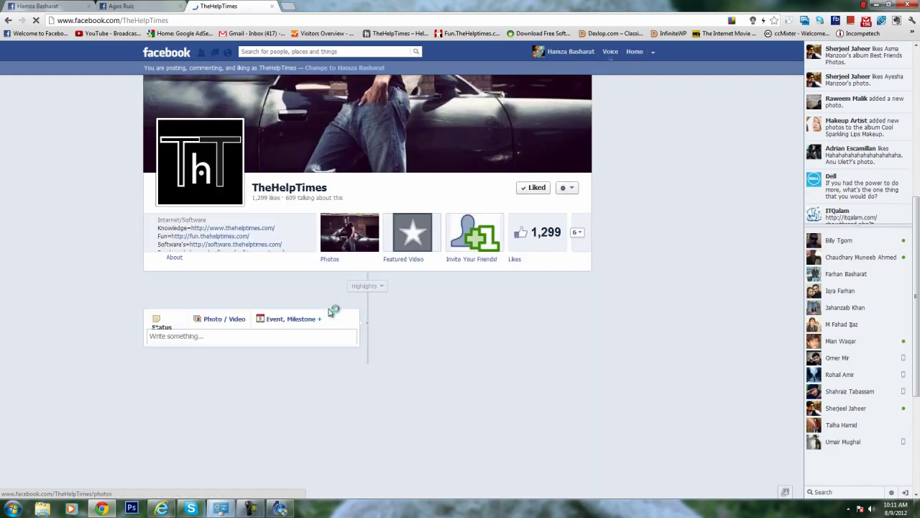
Publish a status update on TheHelpTimes timeline containing the copied panda photo link with its Kung Fu Panda preview
scroll(328, 308, "down", 1)
left_click(272, 246)
right_click(271, 243)
left_click(297, 294)
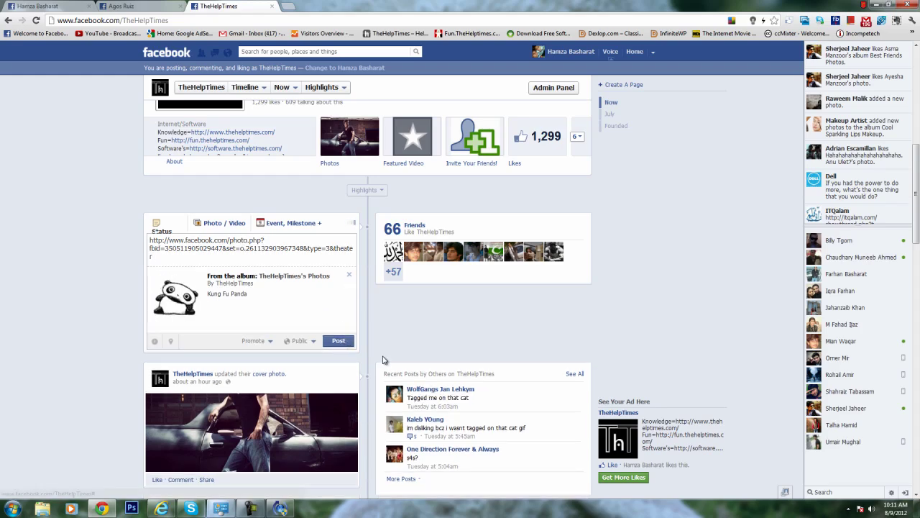
left_click(338, 340)
Comment on the new panda post with the full copied link to the same photo
scroll(323, 328, "down", 1)
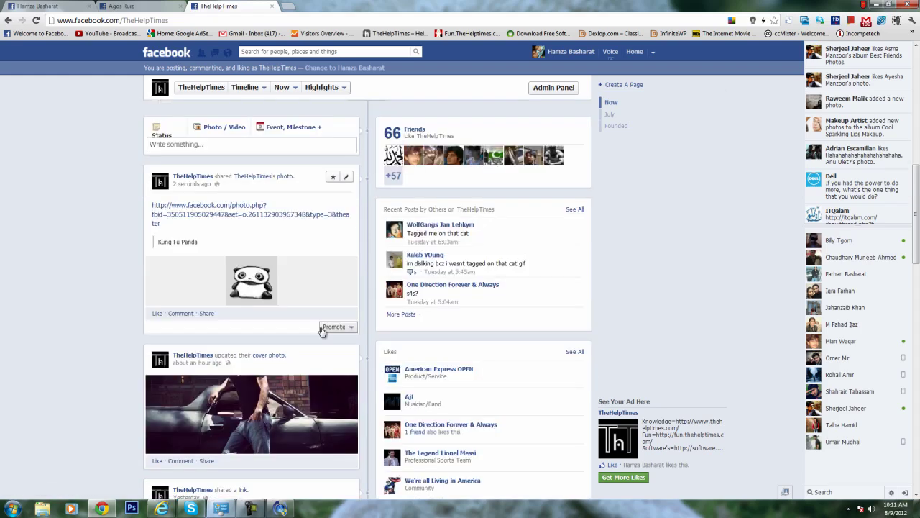
left_click(188, 315)
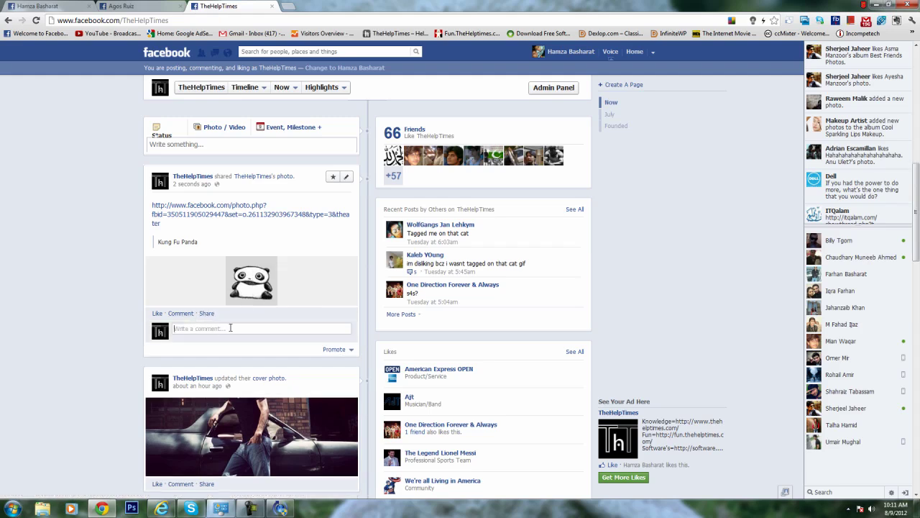
right_click(230, 330)
left_click(271, 384)
type("ter")
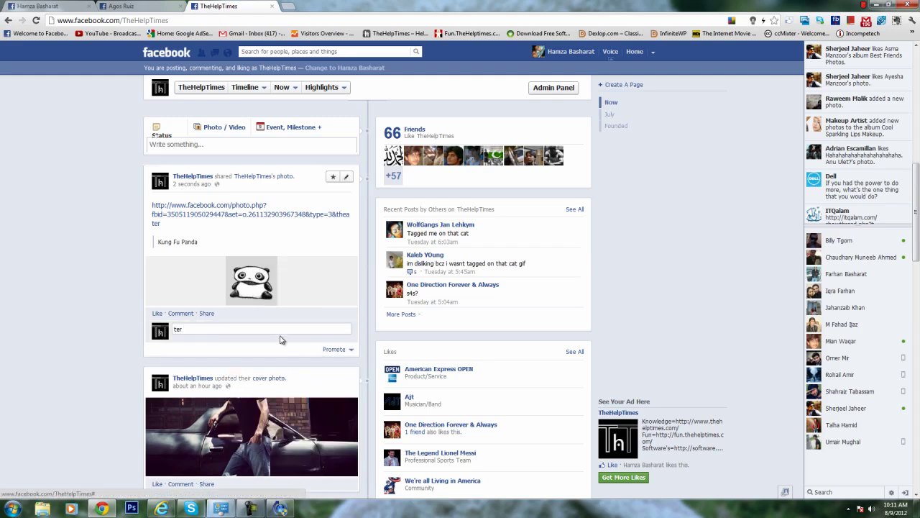
key("ctrl+v")
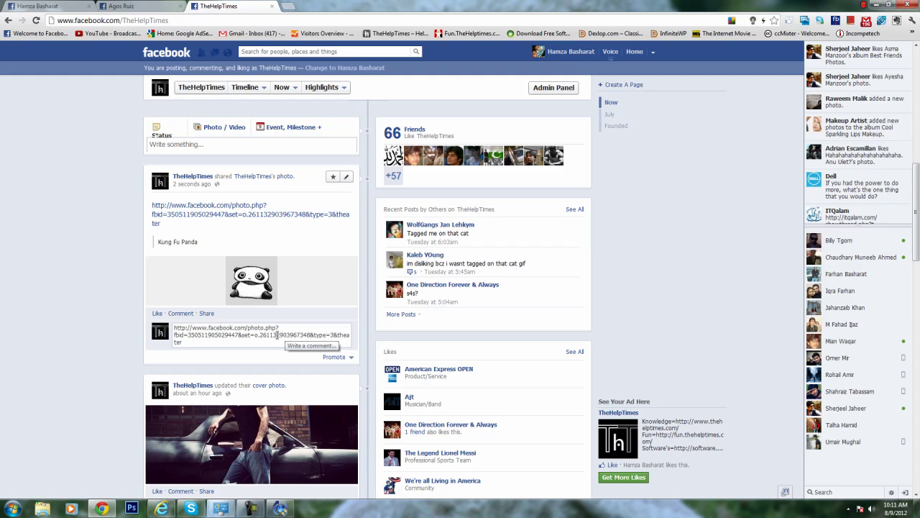
key("Return")
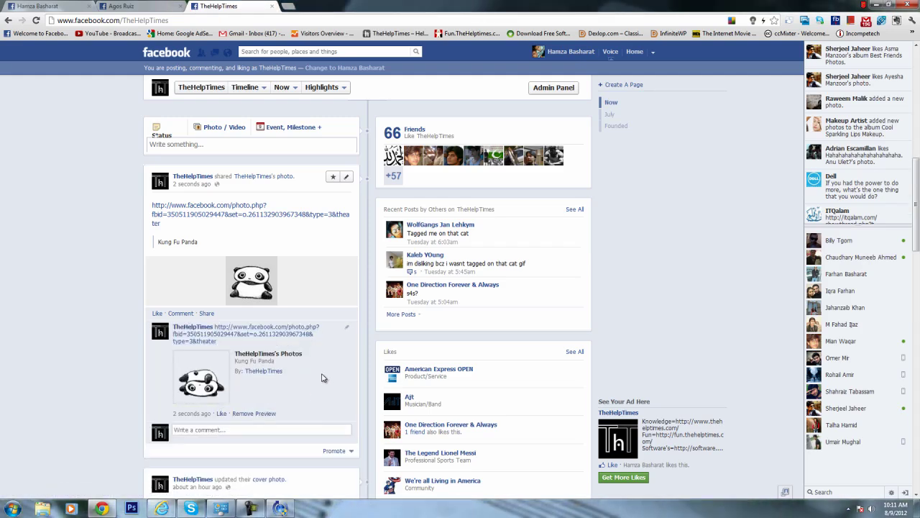
Look through the page's timeline at the earlier animated posts, such as the princess image, and compare them with the new panda post and comment
scroll(325, 371, "down", 15)
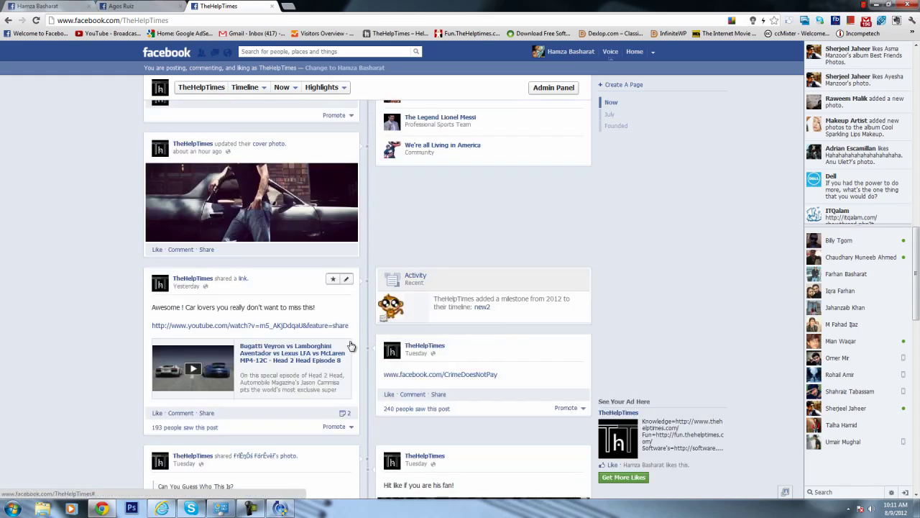
scroll(332, 340, "down", 5)
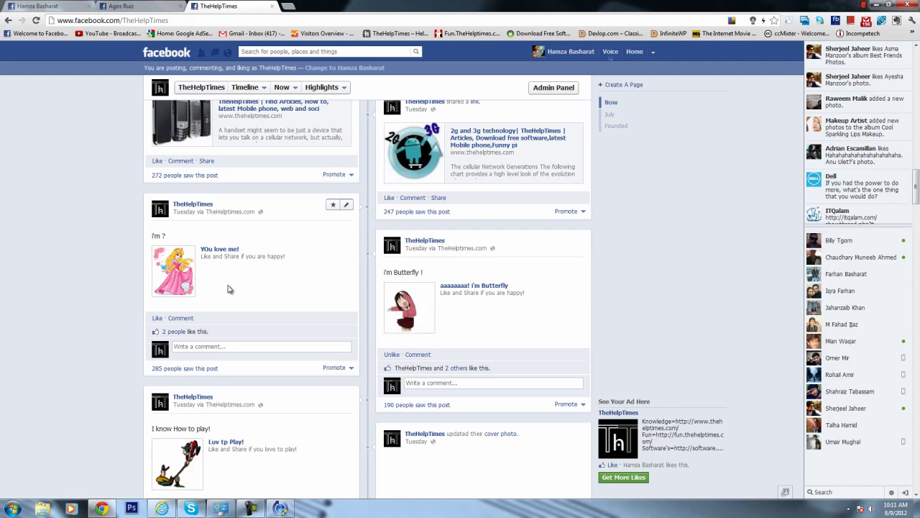
scroll(224, 286, "down", 1)
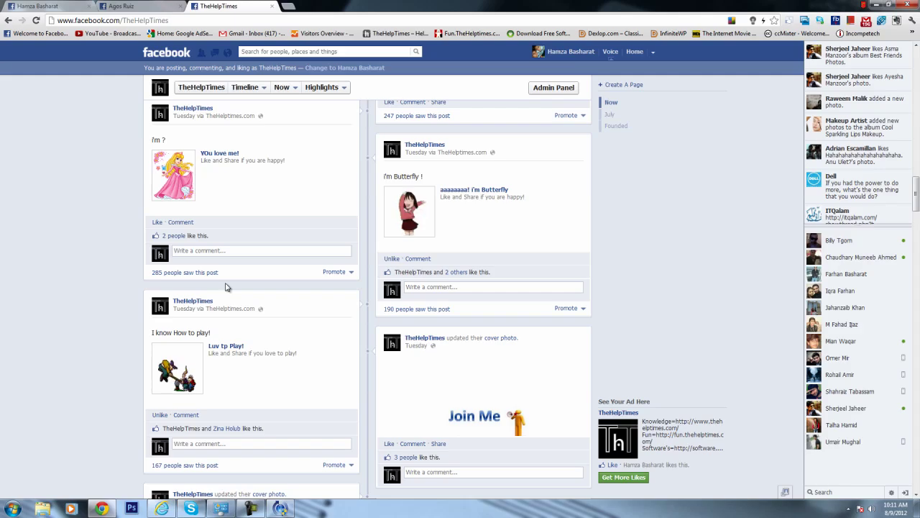
scroll(225, 286, "up", 1)
mouse_move(184, 282)
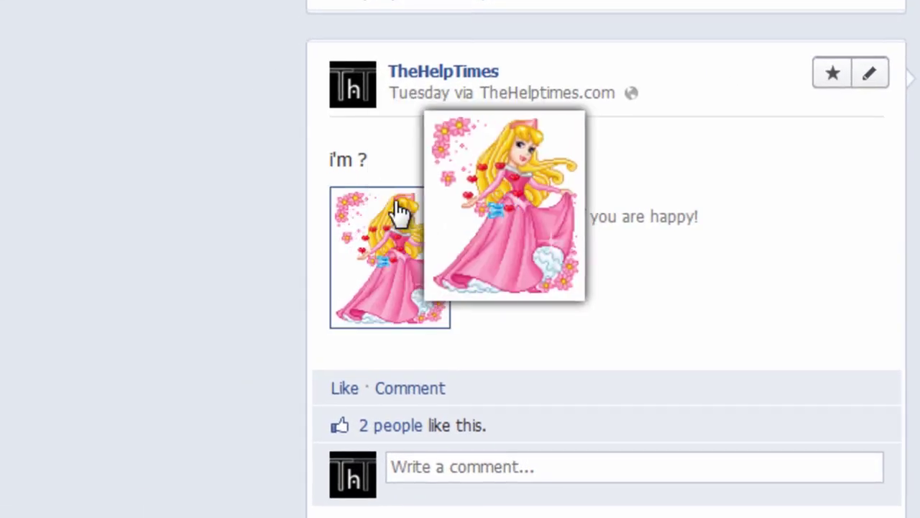
scroll(535, 371, "up", 5)
scroll(539, 376, "up", 10)
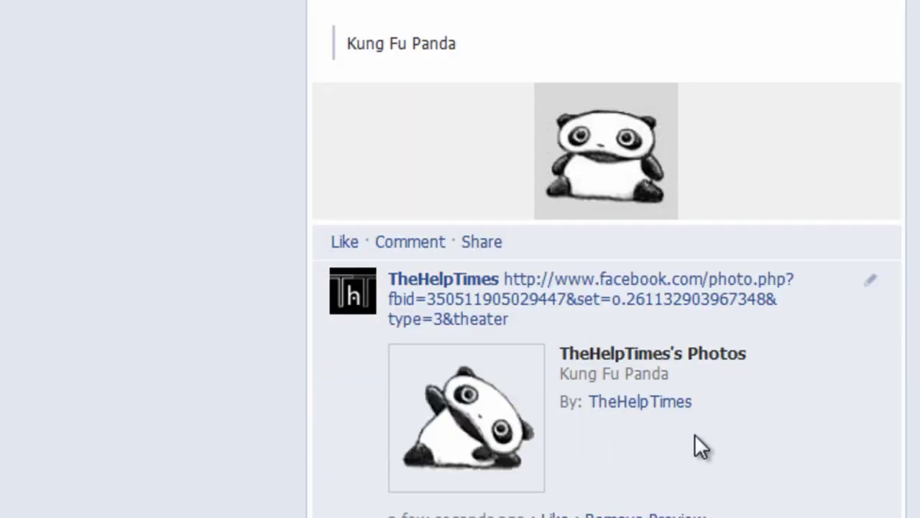
scroll(695, 433, "up", 3)
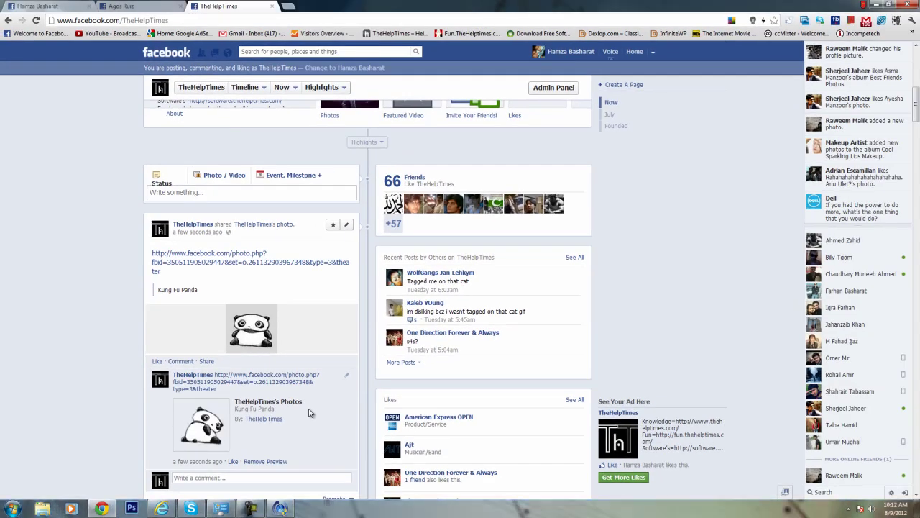
scroll(309, 412, "up", 3)
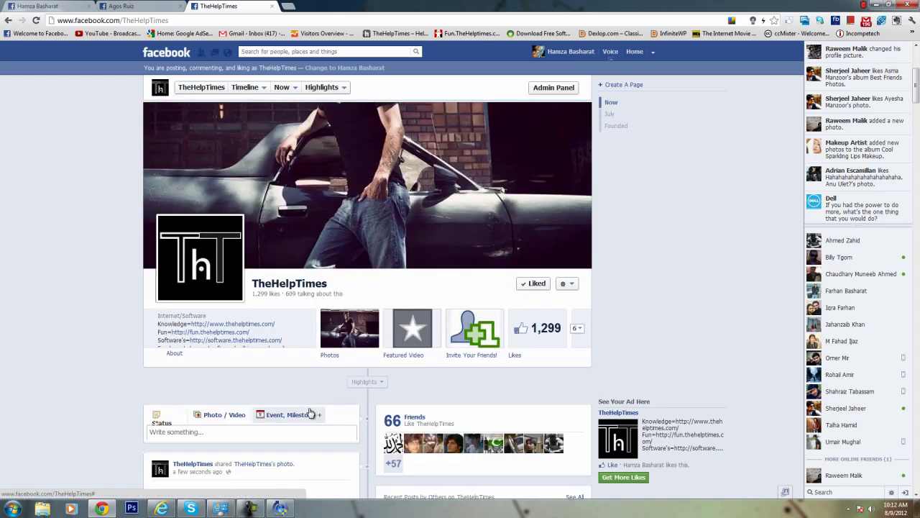